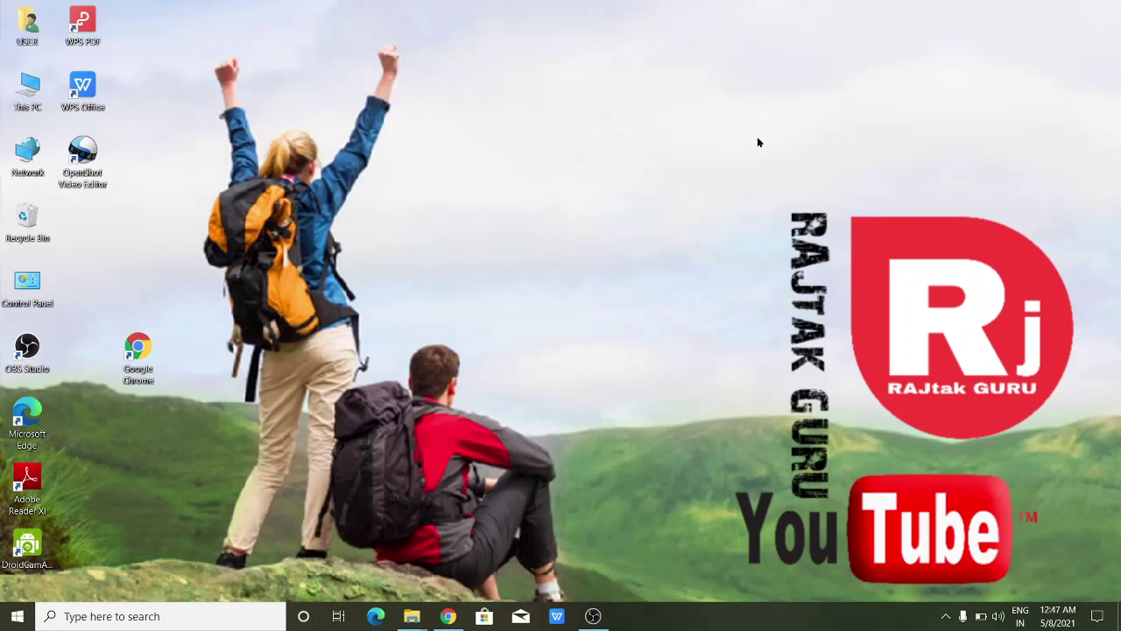
Step: Open Google Chrome, search Google for udise and open the UDISE+ website from the results
double_click(138, 354)
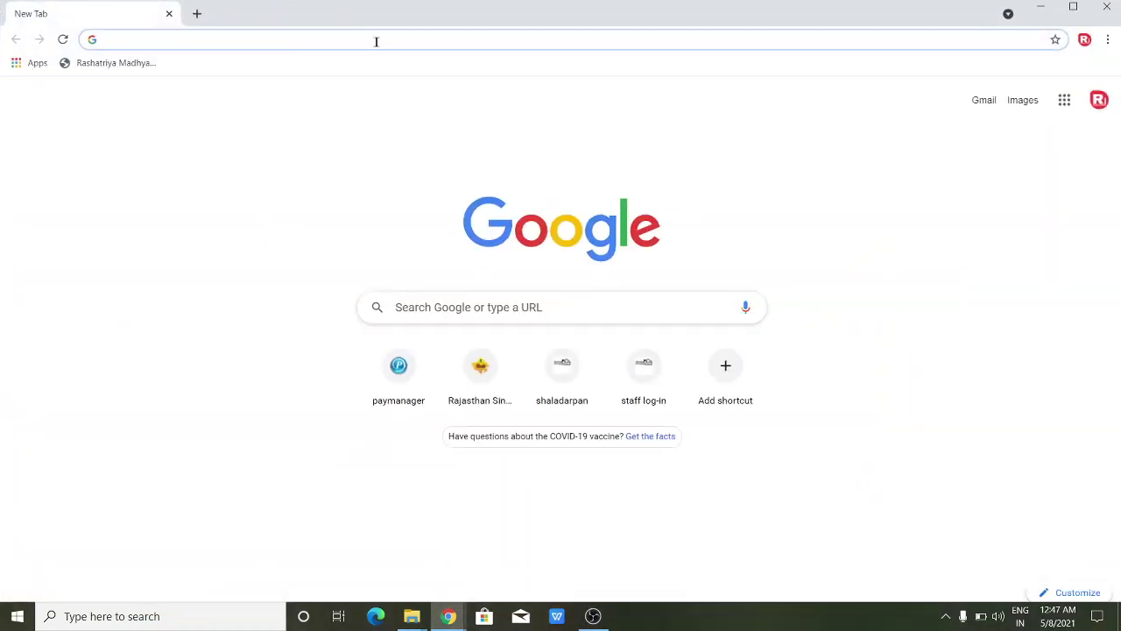
click(417, 304)
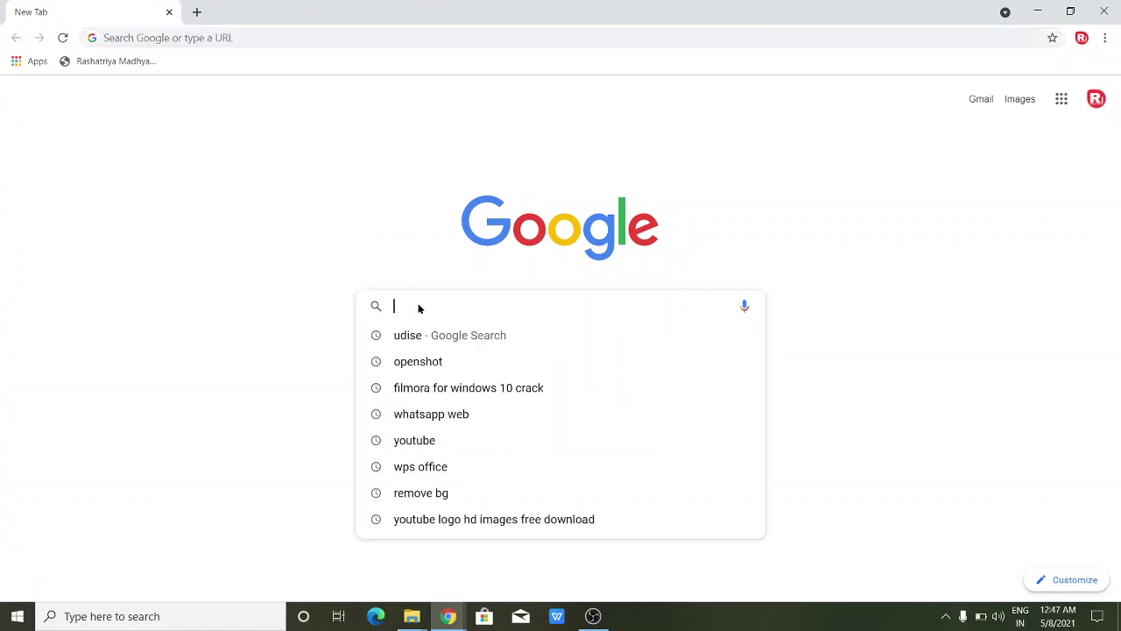
click(413, 336)
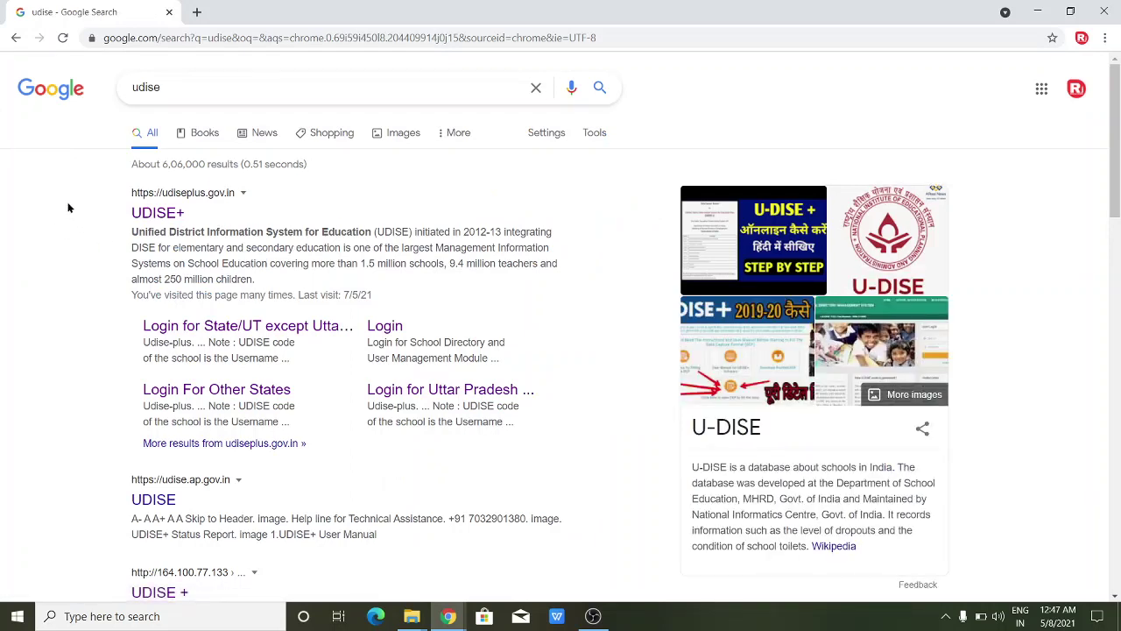
click(143, 216)
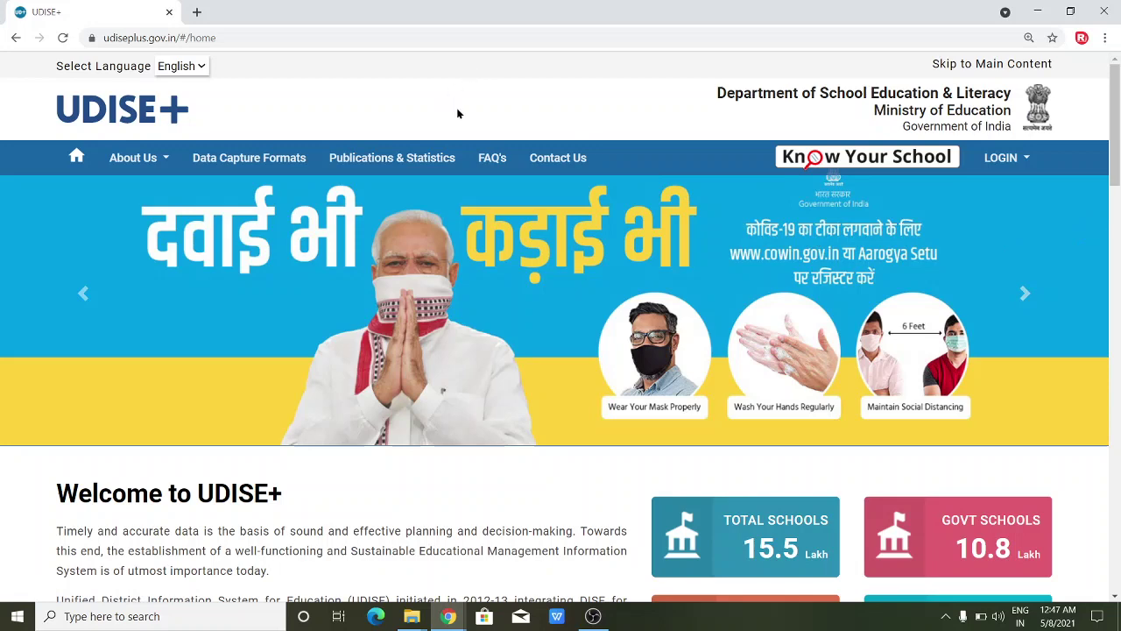
Step: Open the 2020-21 School Data Capture login for states other than Uttar Pradesh, Bihar, Karnataka and Madhya Pradesh
scroll(457, 112, down, 2)
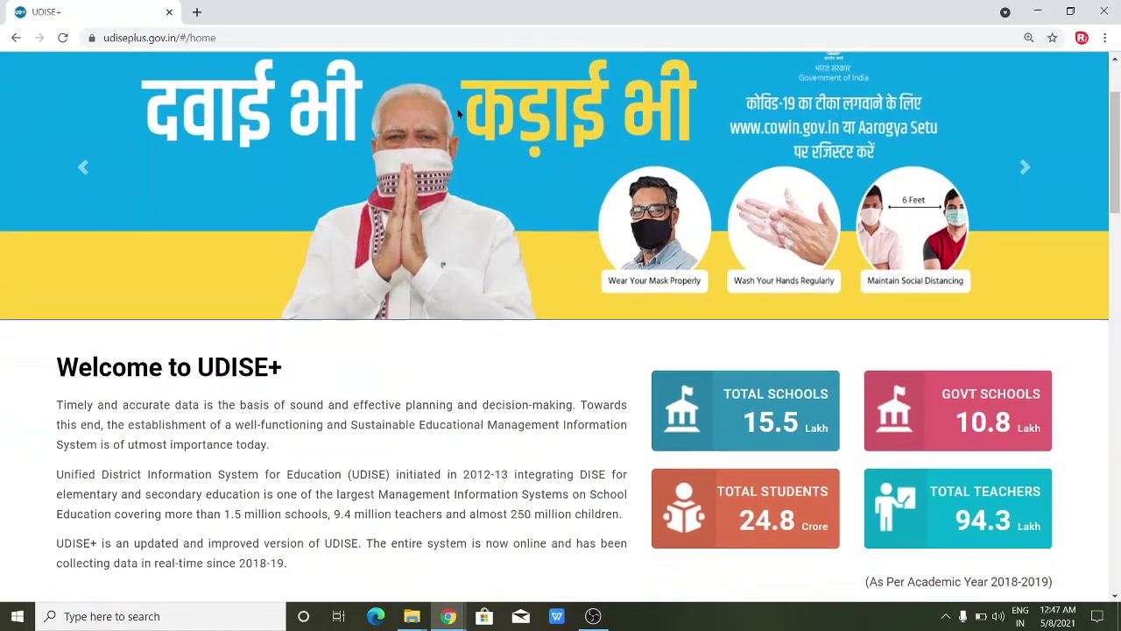
scroll(456, 112, down, 2)
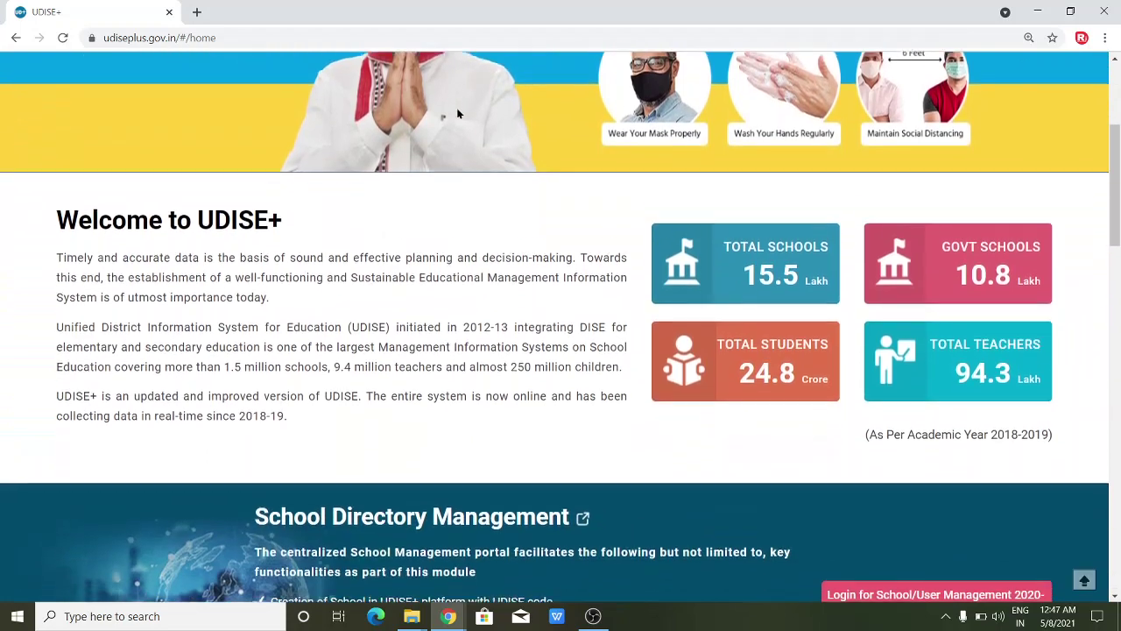
scroll(456, 112, up, 4)
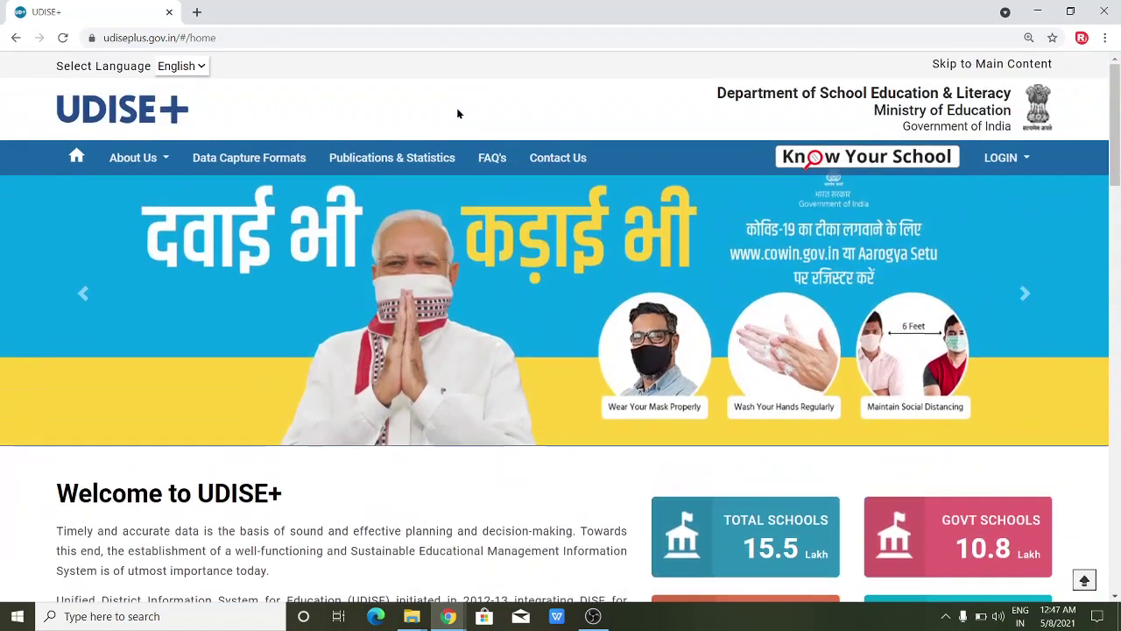
click(1003, 162)
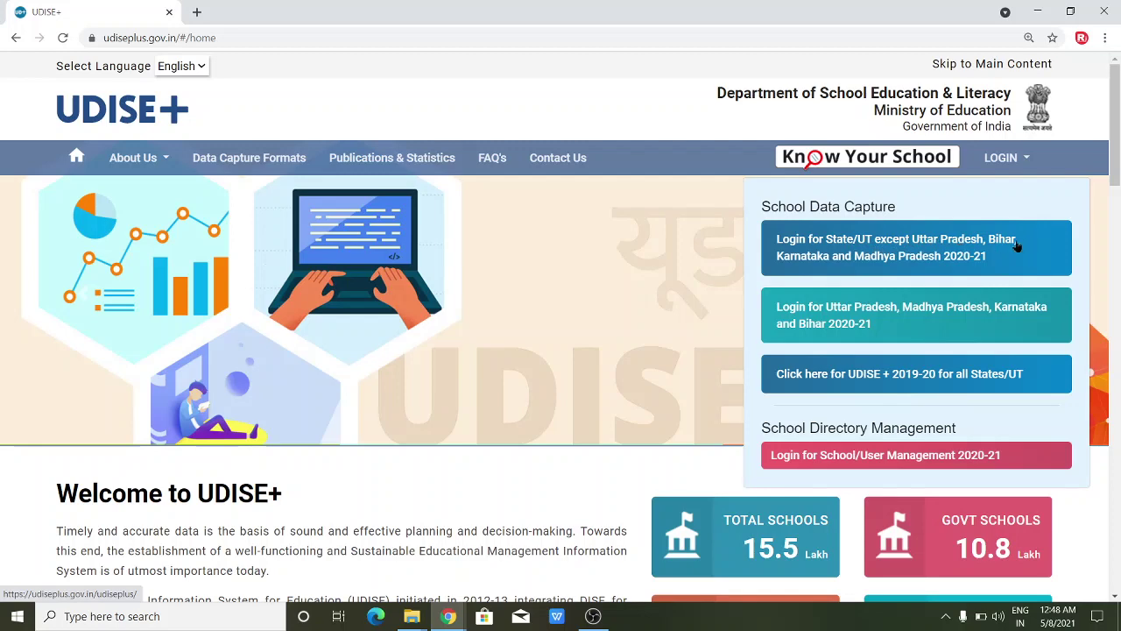
click(891, 256)
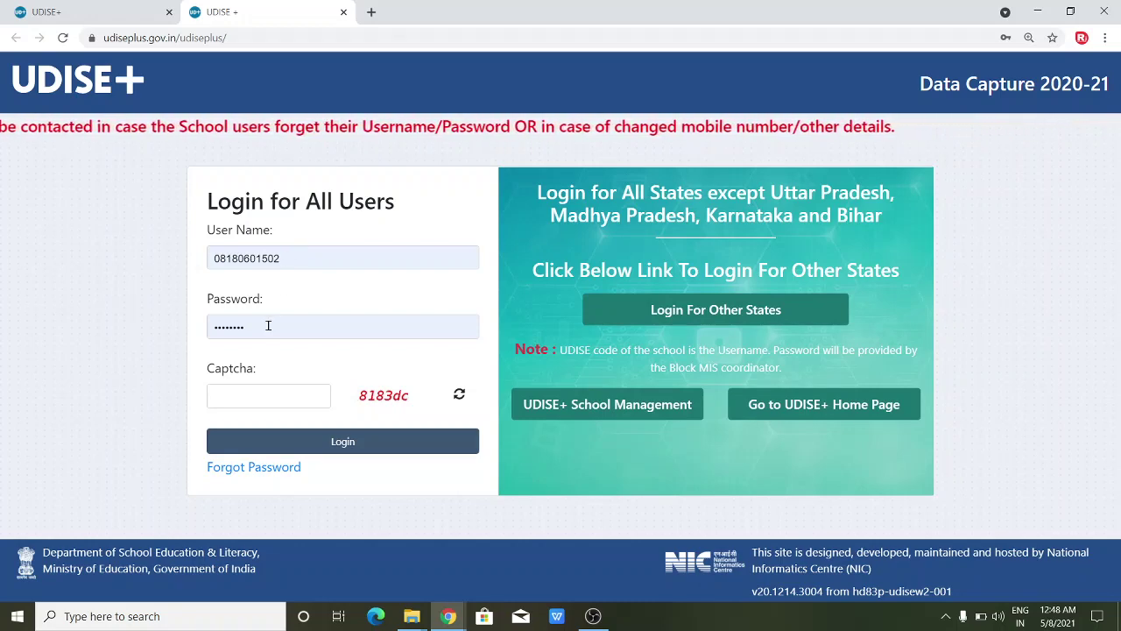
Step: Fill in the captcha code and log in with the prefilled school username and password
click(254, 391)
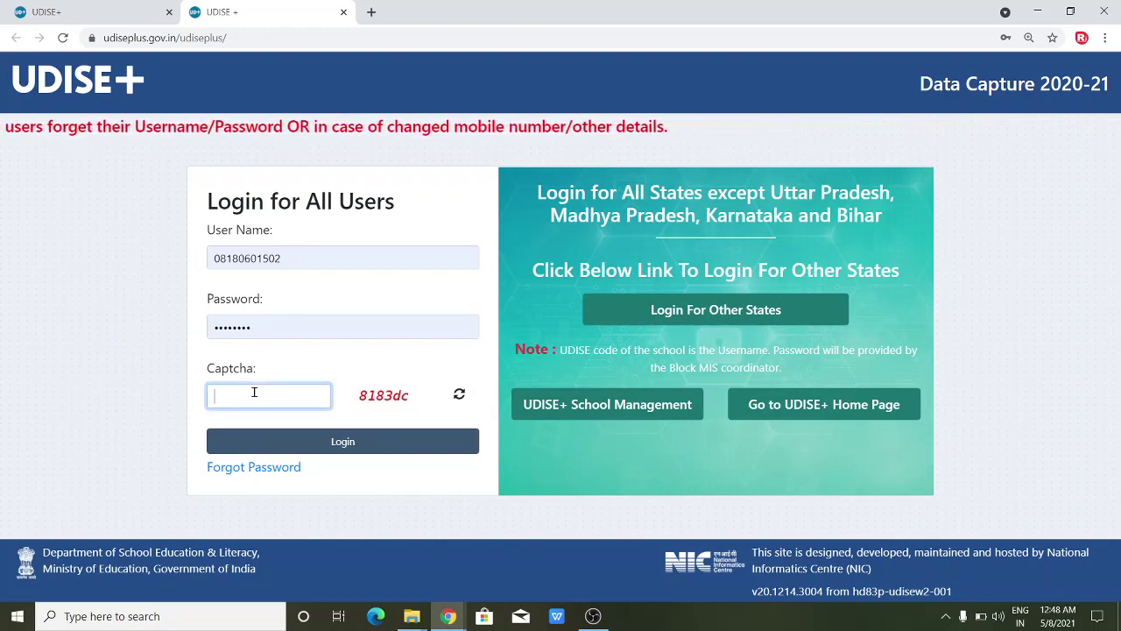
text(818)
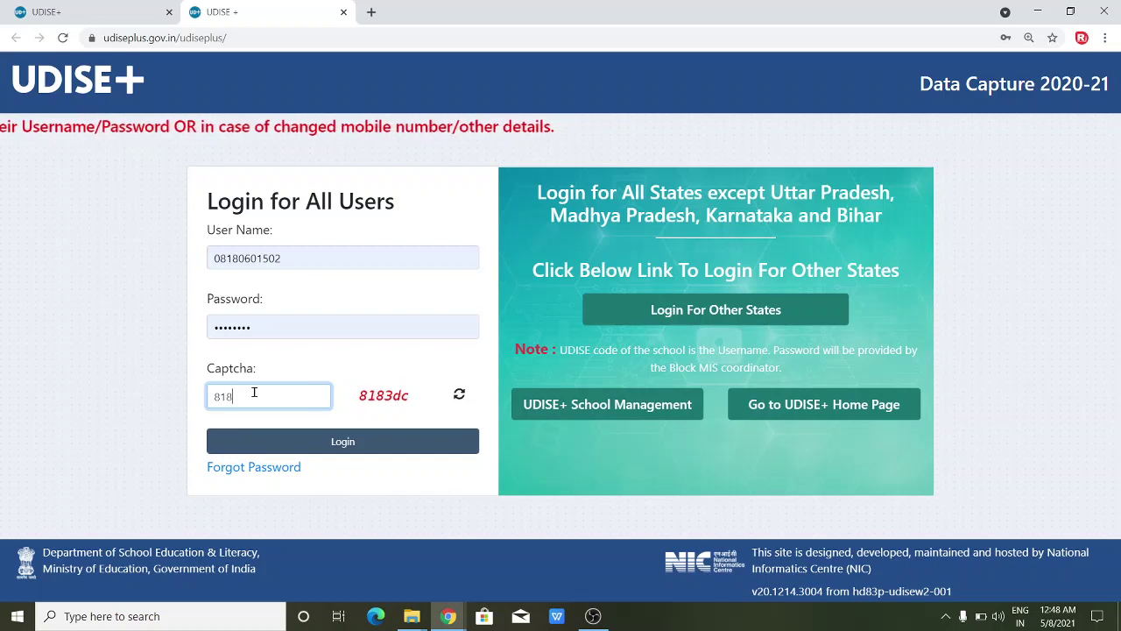
text(3)
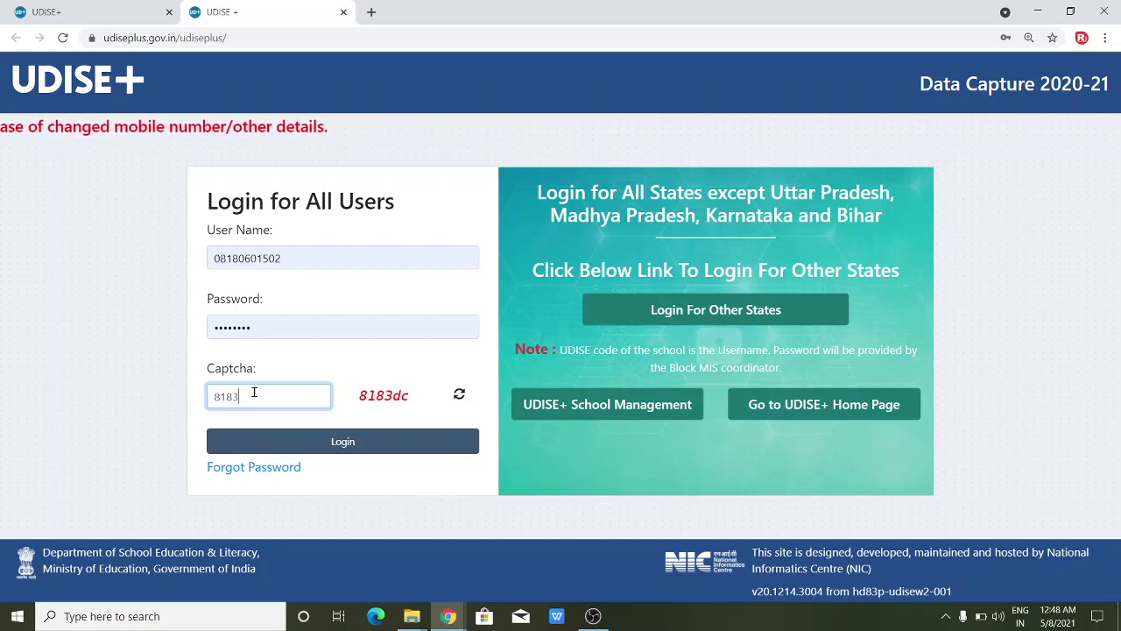
text(d)
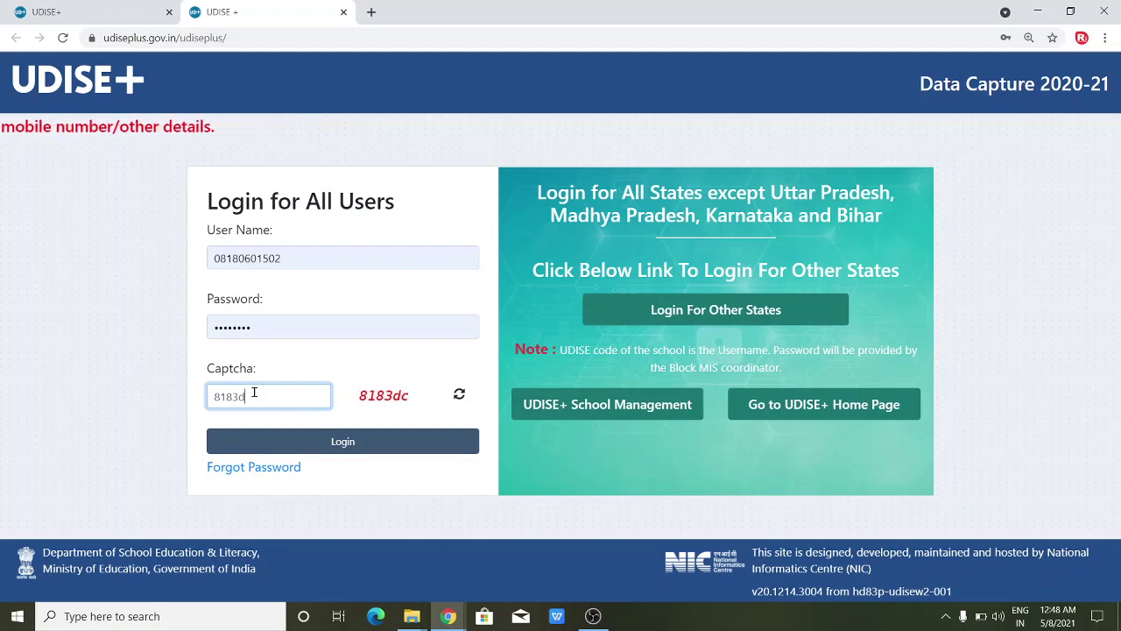
text(c)
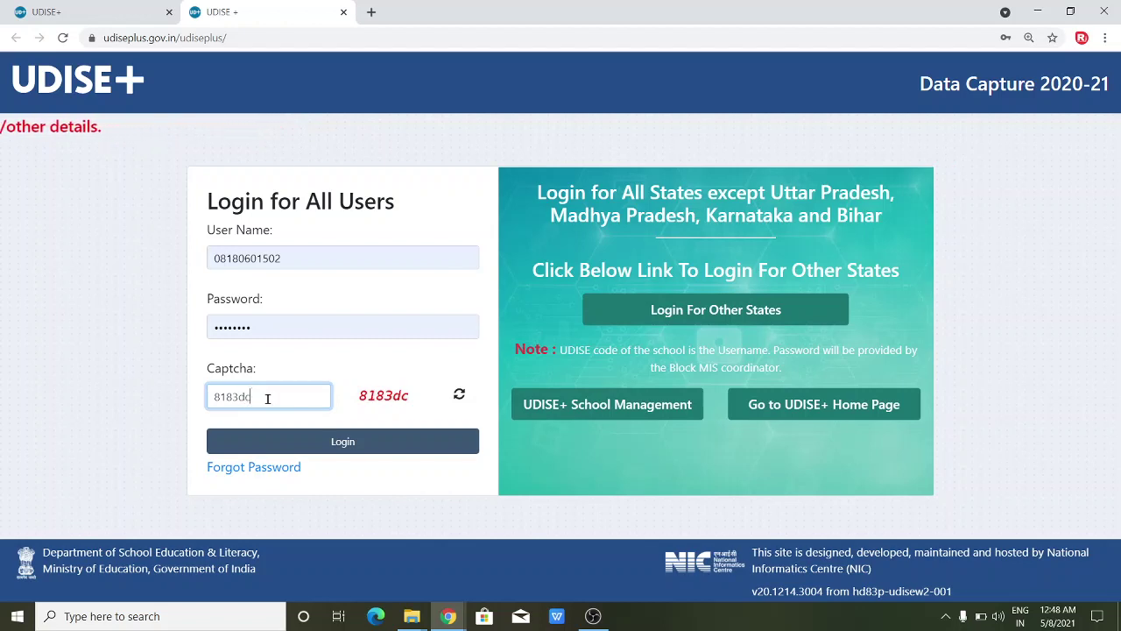
click(293, 448)
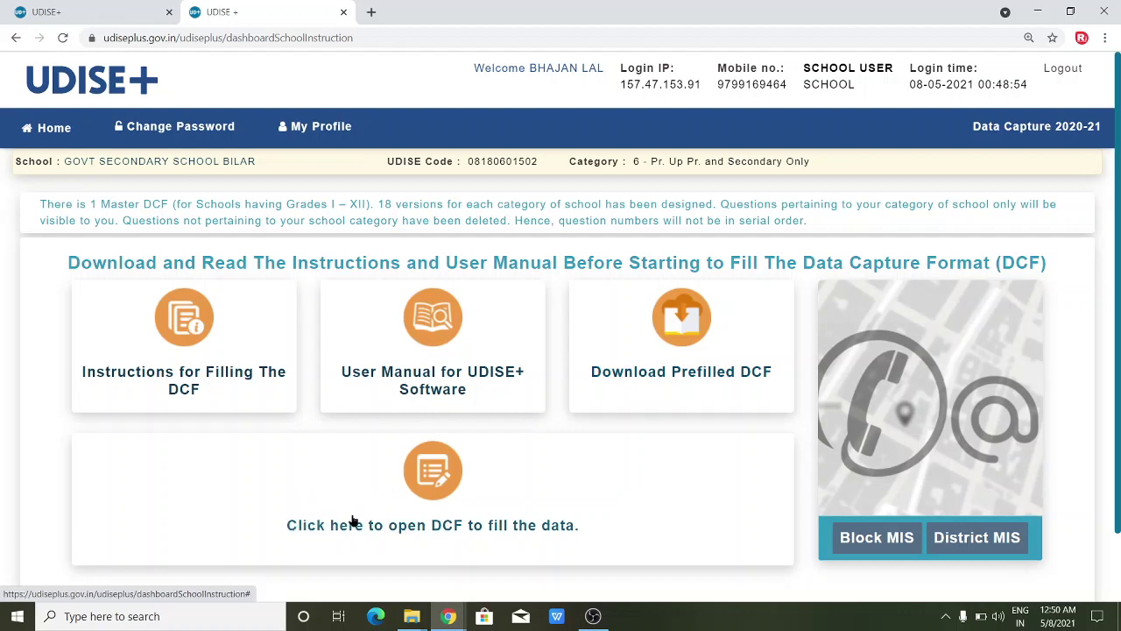
Step: Open the DCF for filling the data and switch its language to Hindi, dismissing the Important Notes each time
click(430, 492)
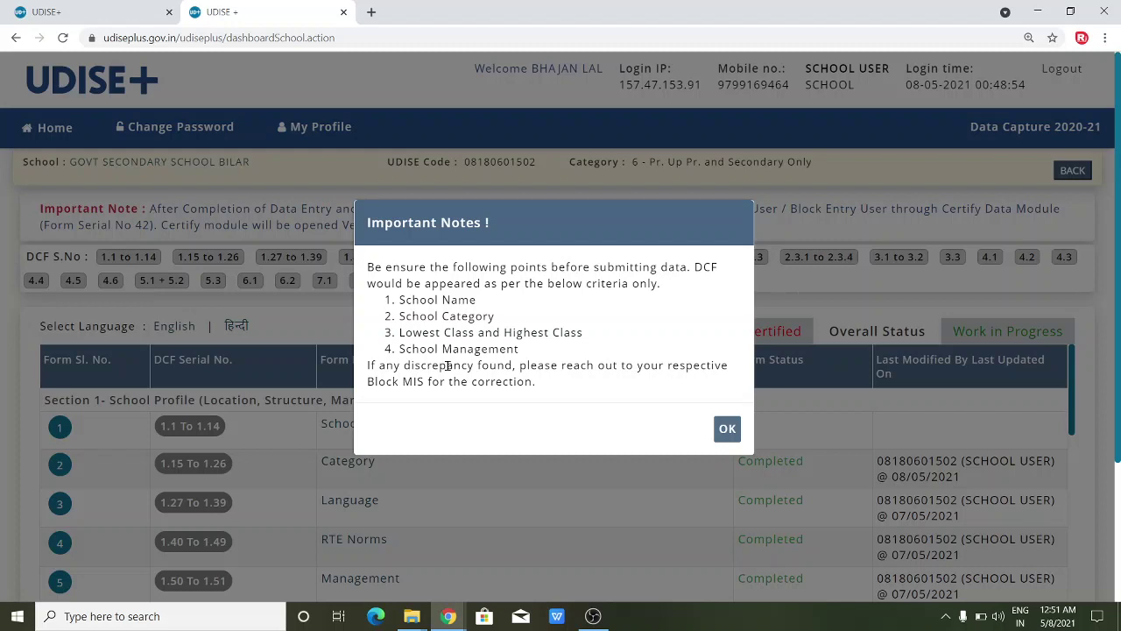
click(722, 427)
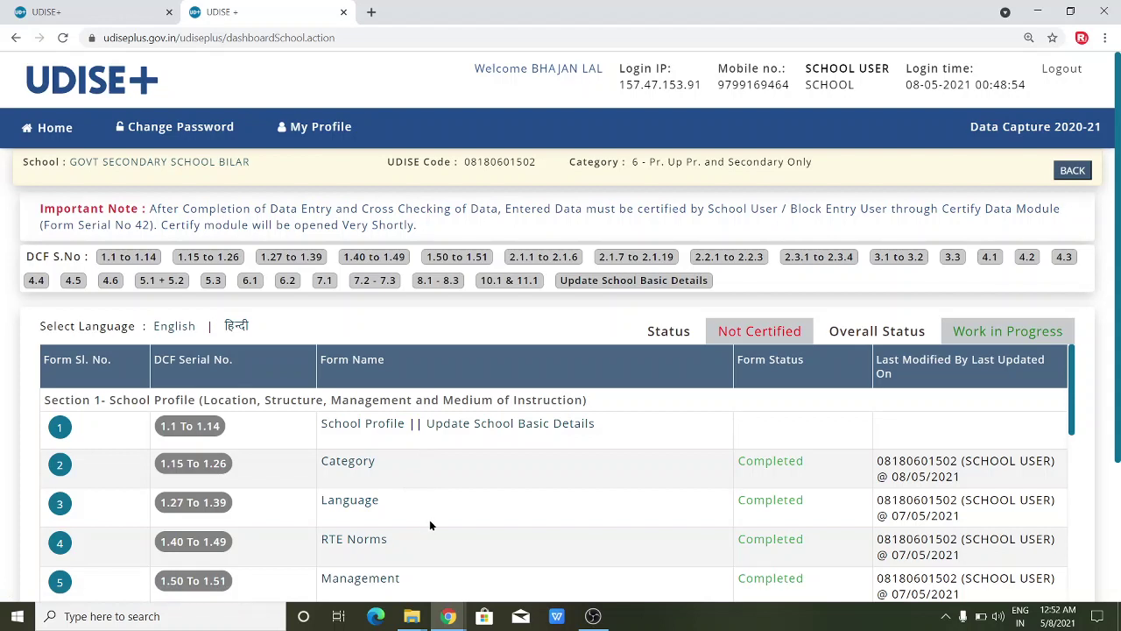
click(234, 329)
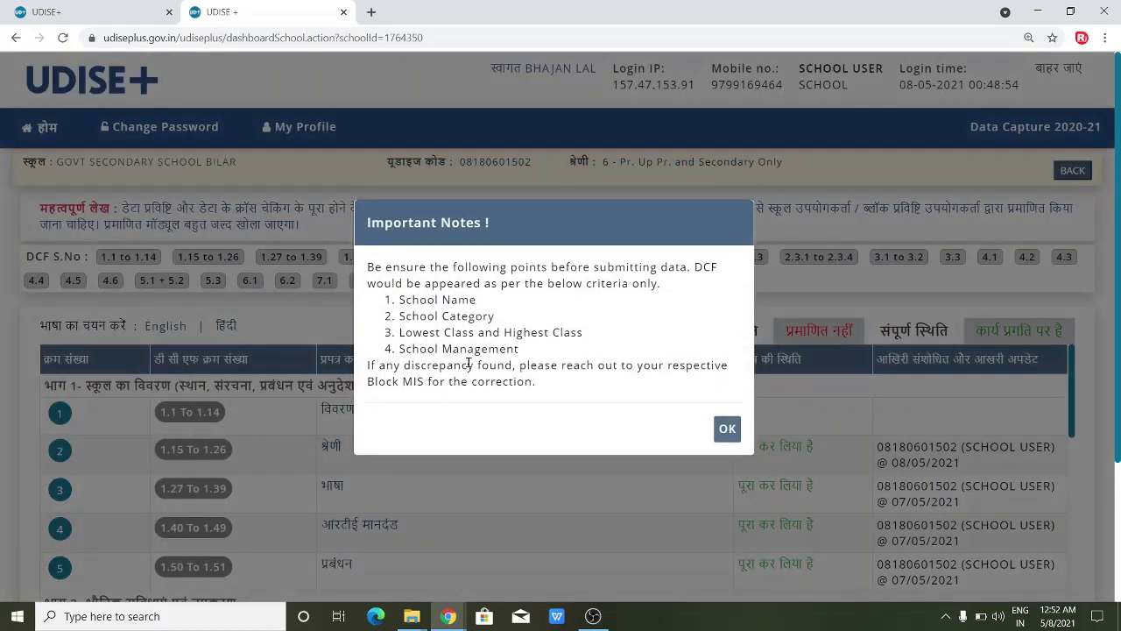
click(727, 429)
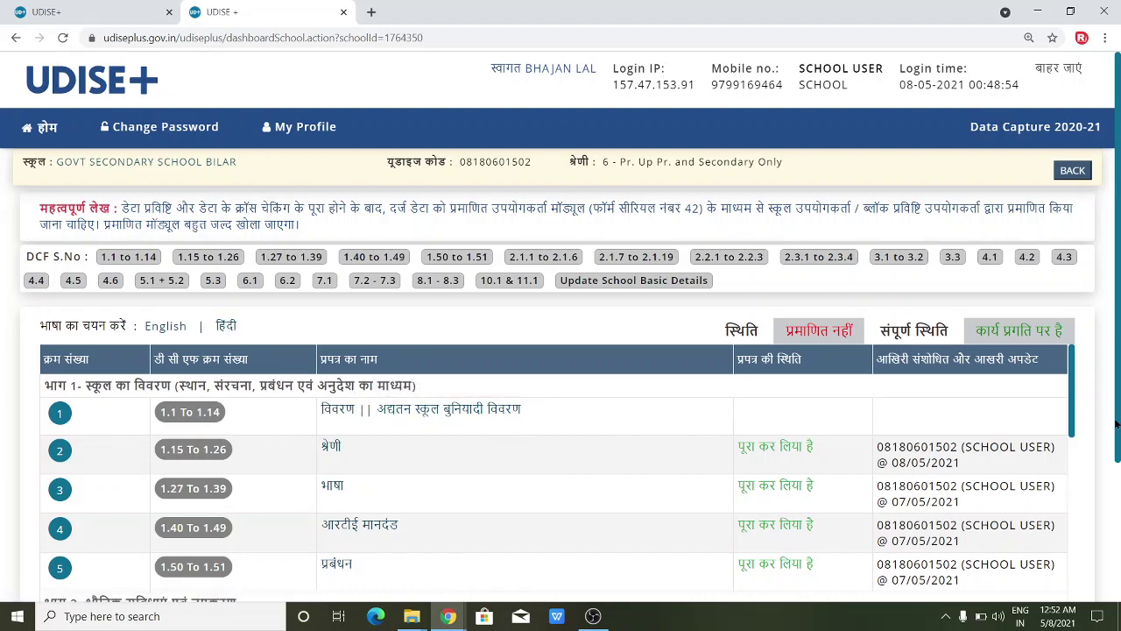
Step: Open the school profile form (1.1 to 1.14), review its details and proceed to the category form
scroll(1118, 424, down, 1)
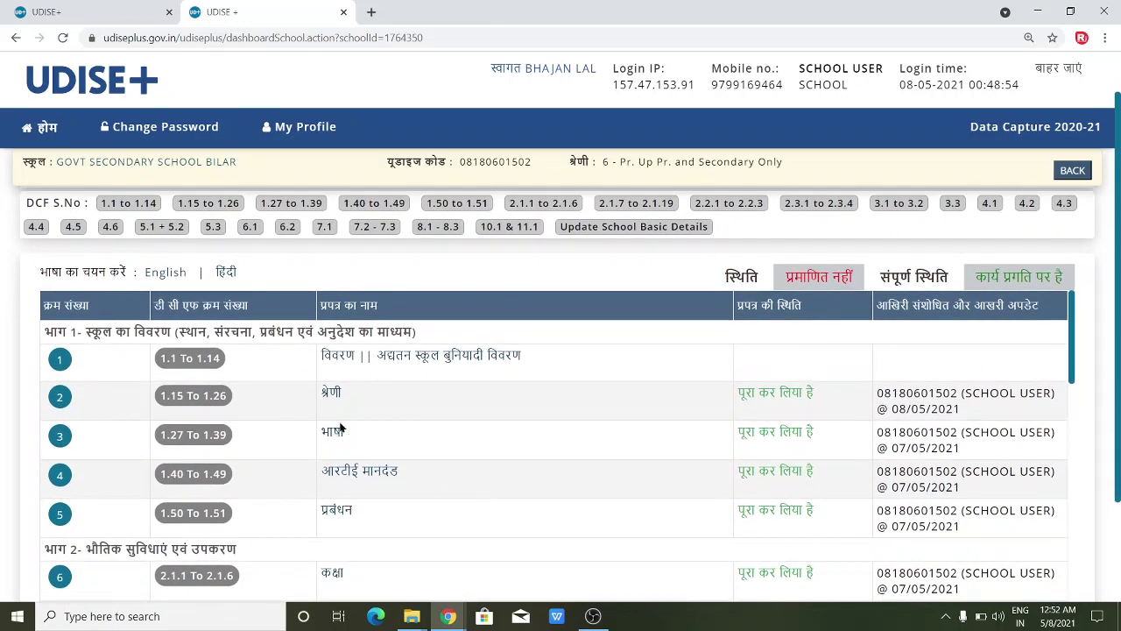
click(340, 357)
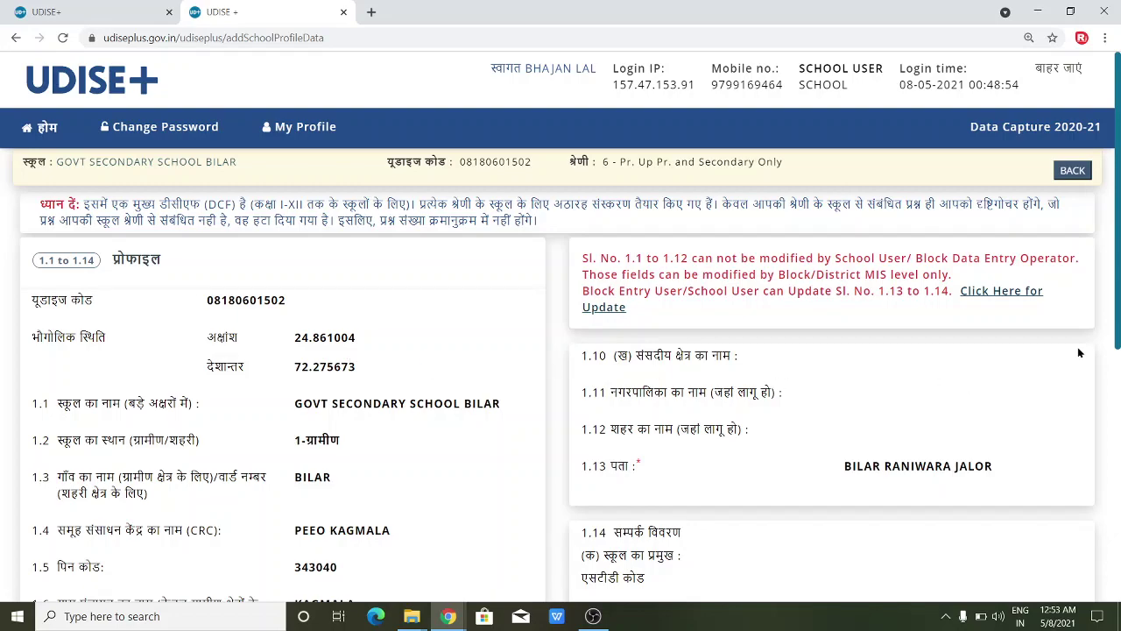
drag(1116, 344, 1116, 556)
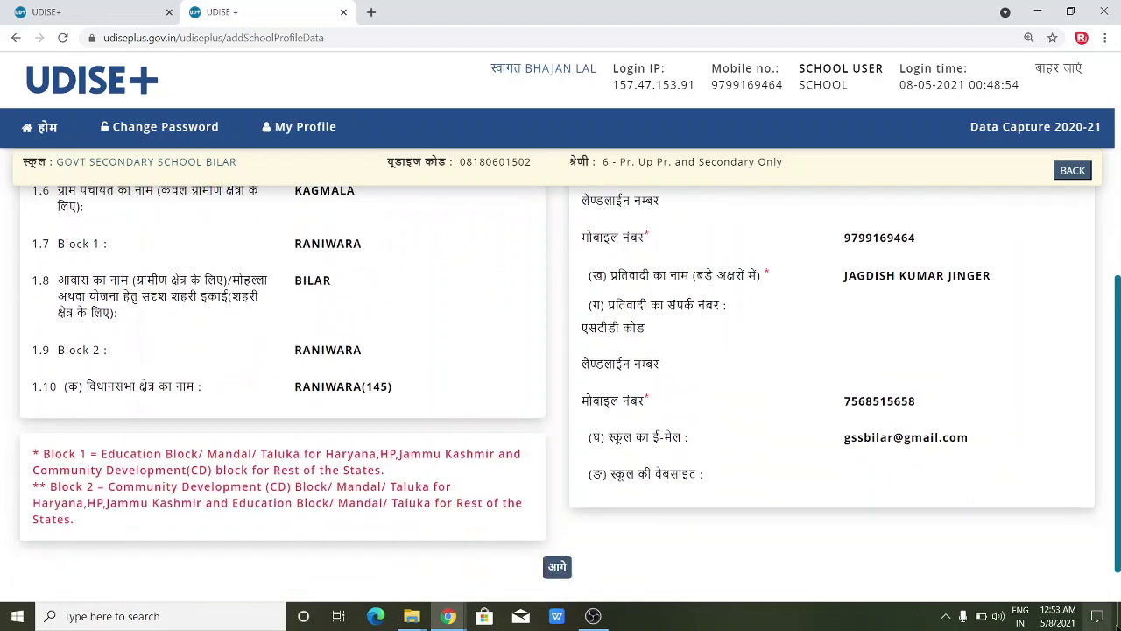
click(557, 568)
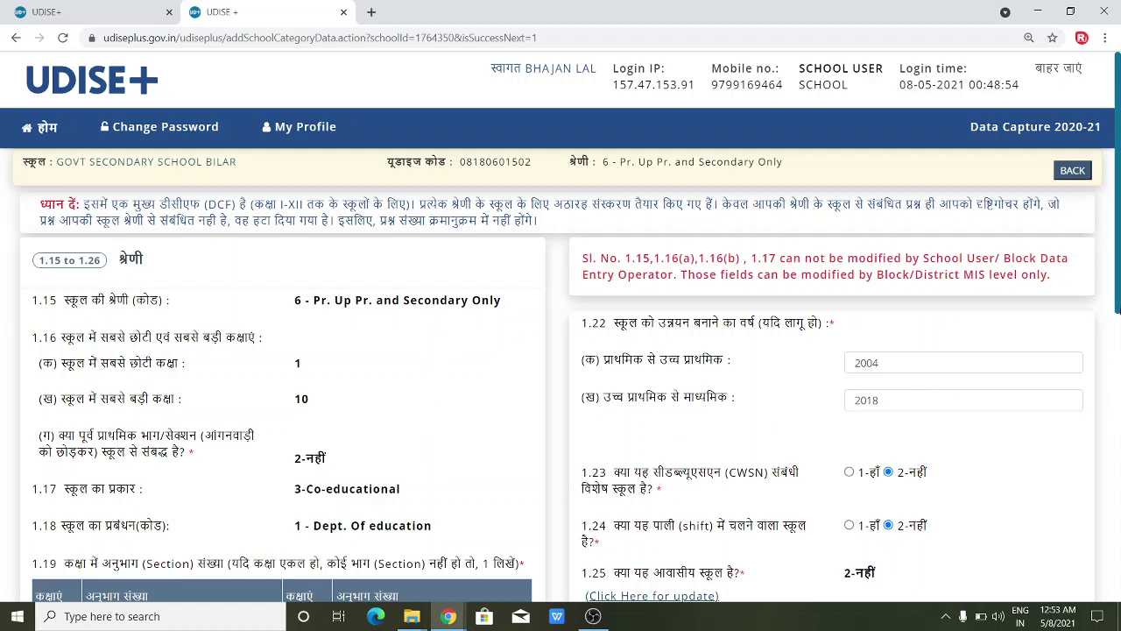
Step: Change the class III section count in question 1.19 to 2 and set it back to 1
drag(1117, 311, 1117, 381)
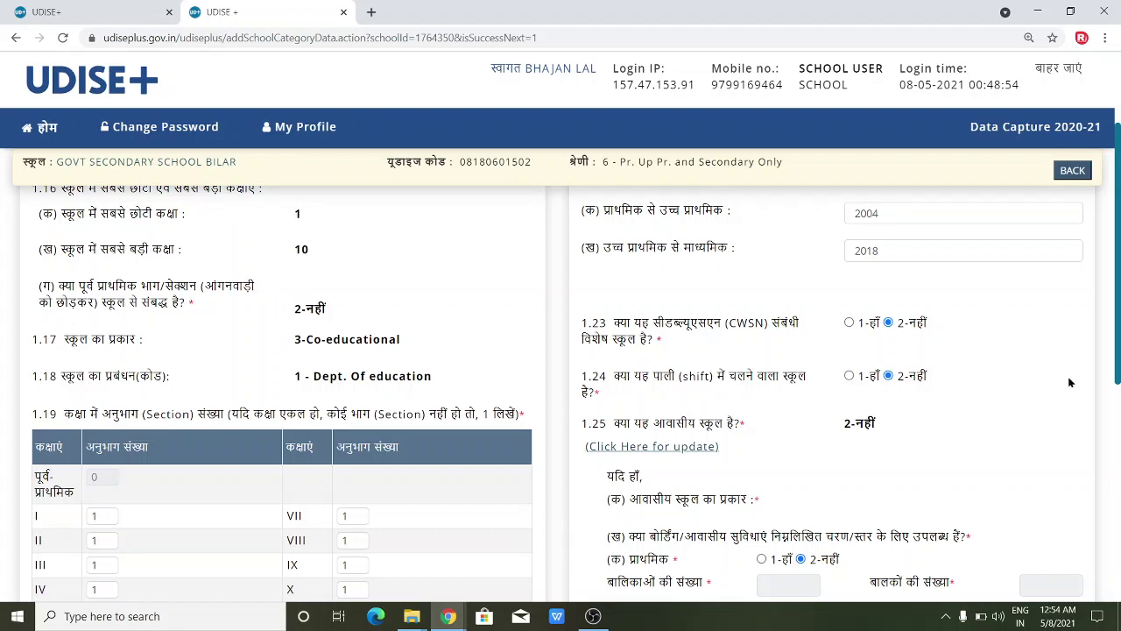
drag(1119, 361, 1118, 440)
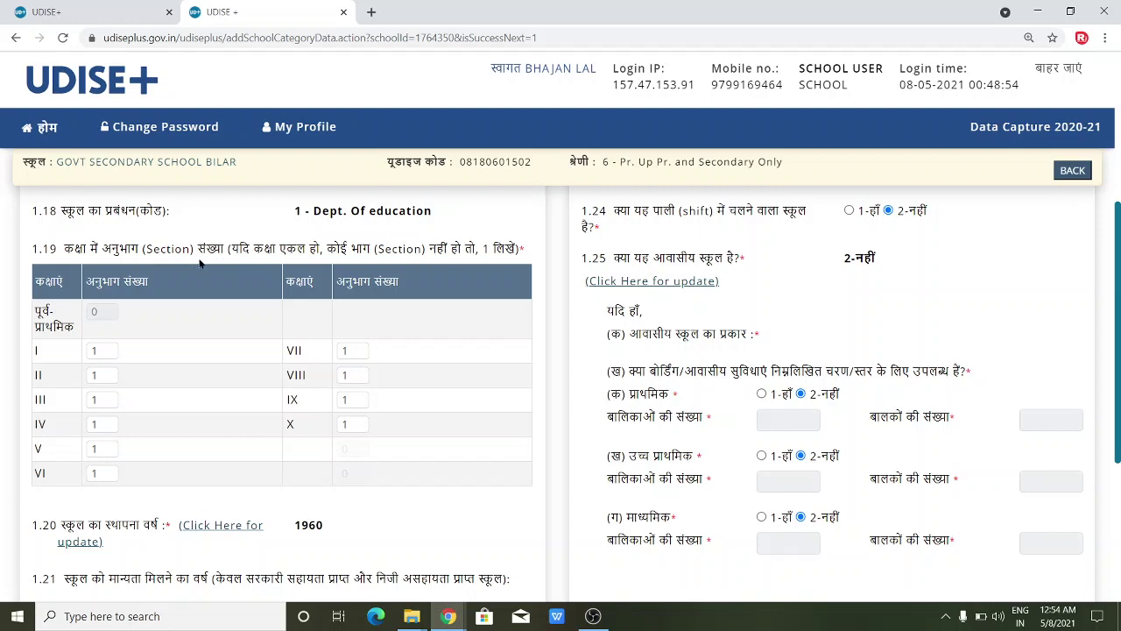
click(96, 400)
key(BackSpace)
text(2)
key(BackSpace)
text(1)
Step: Review the category form's establishment, recognition and upgrade years, plus the CWSN, shift, residential and minority school answers
double_click(349, 529)
scroll(348, 526, down, 2)
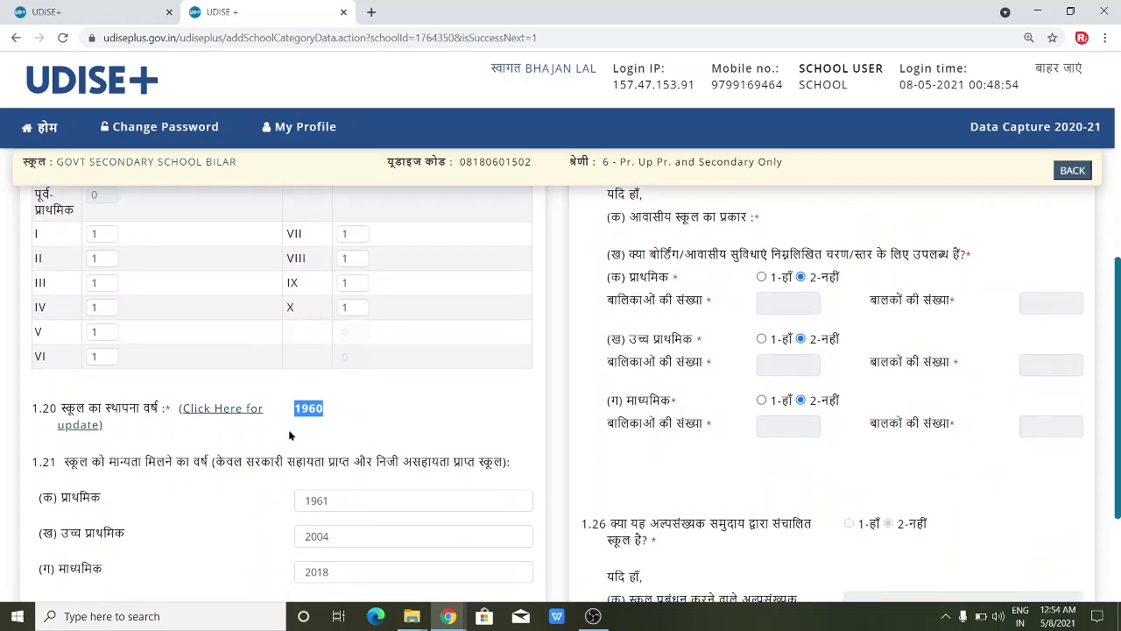
scroll(251, 500, down, 2)
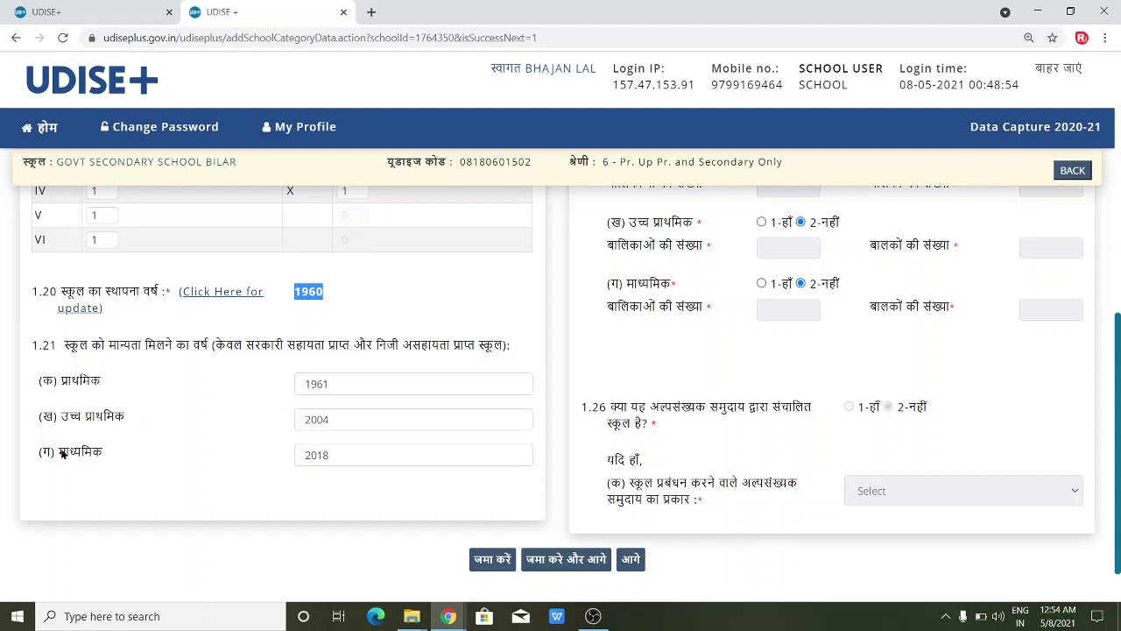
click(338, 382)
click(213, 407)
scroll(658, 451, up, 6)
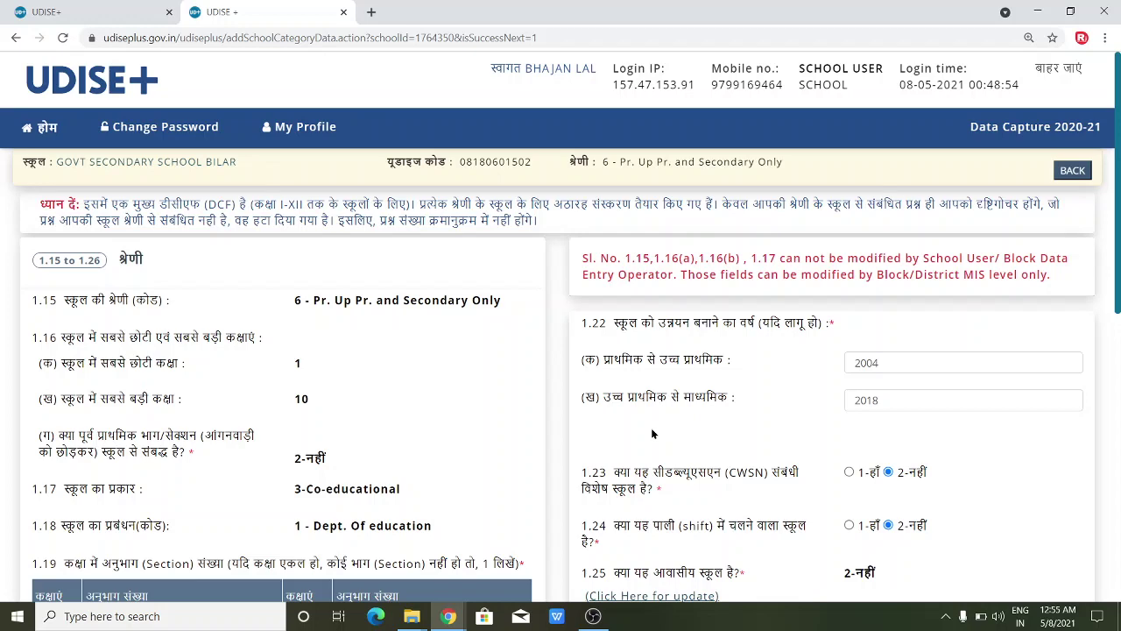
scroll(652, 433, down, 2)
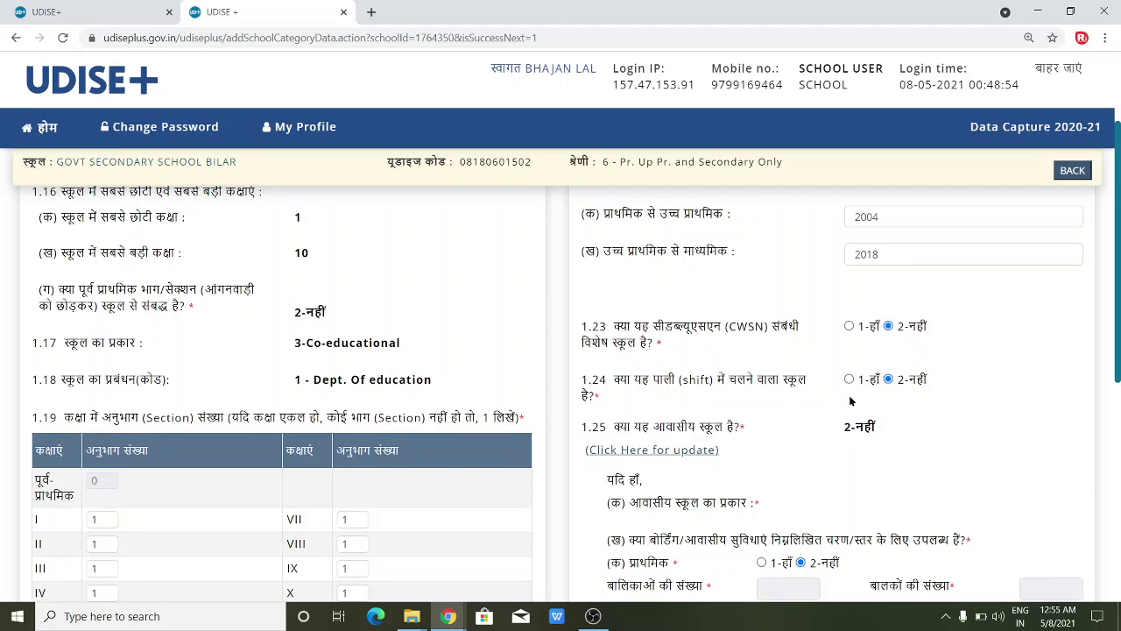
scroll(849, 400, down, 4)
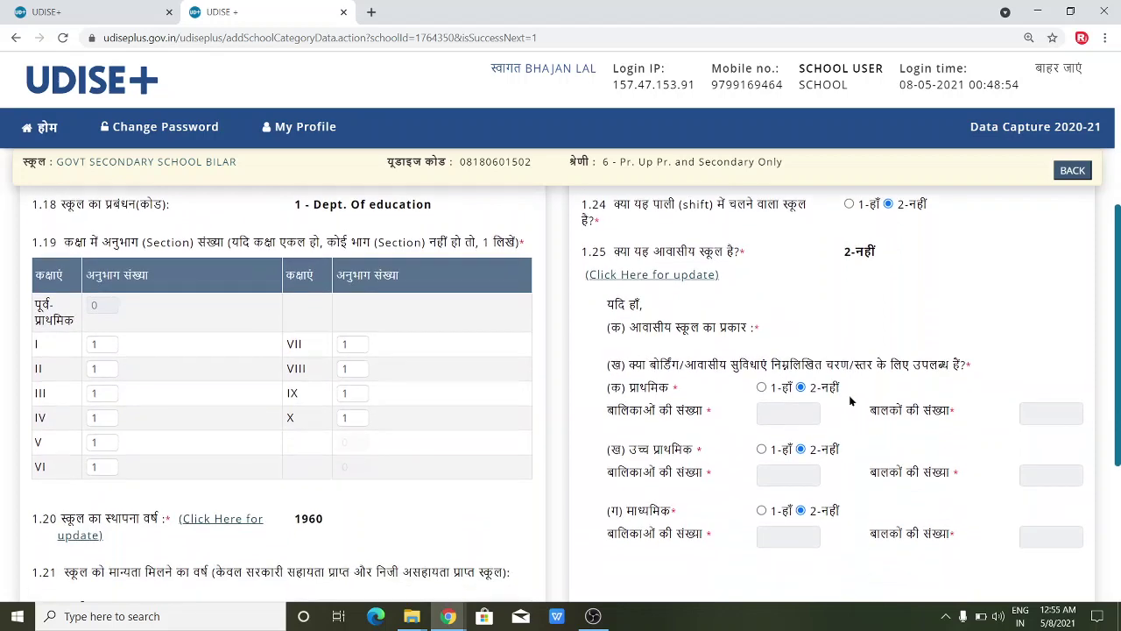
scroll(849, 400, down, 3)
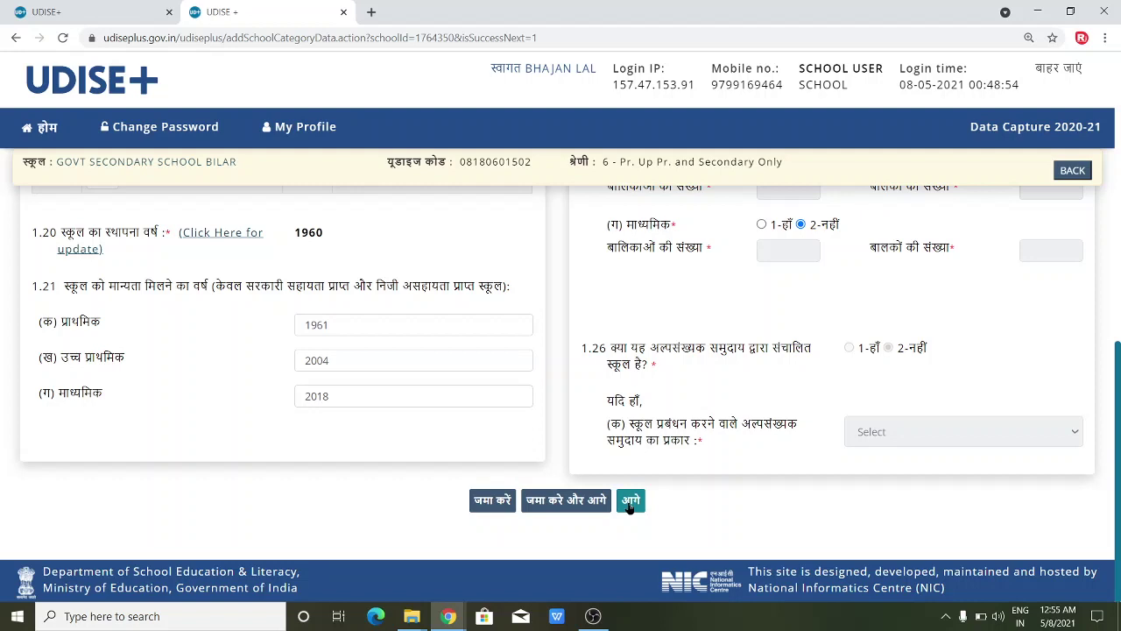
Step: Save the category form (1.15 to 1.26) and check the saved entries down to the end of the form
click(485, 506)
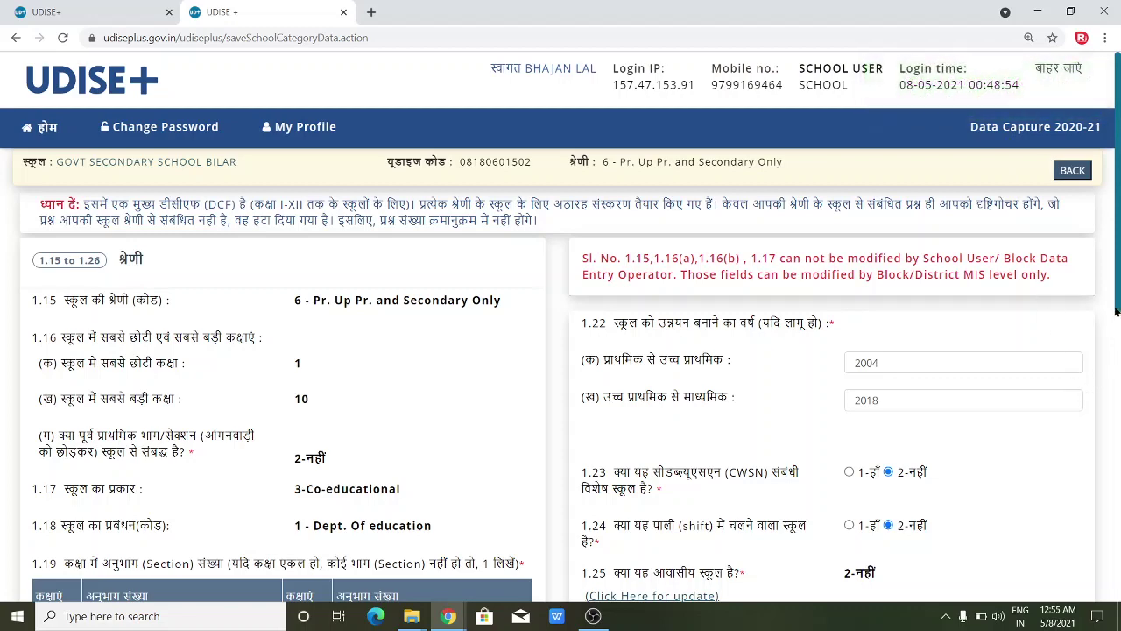
scroll(1115, 311, down, 2)
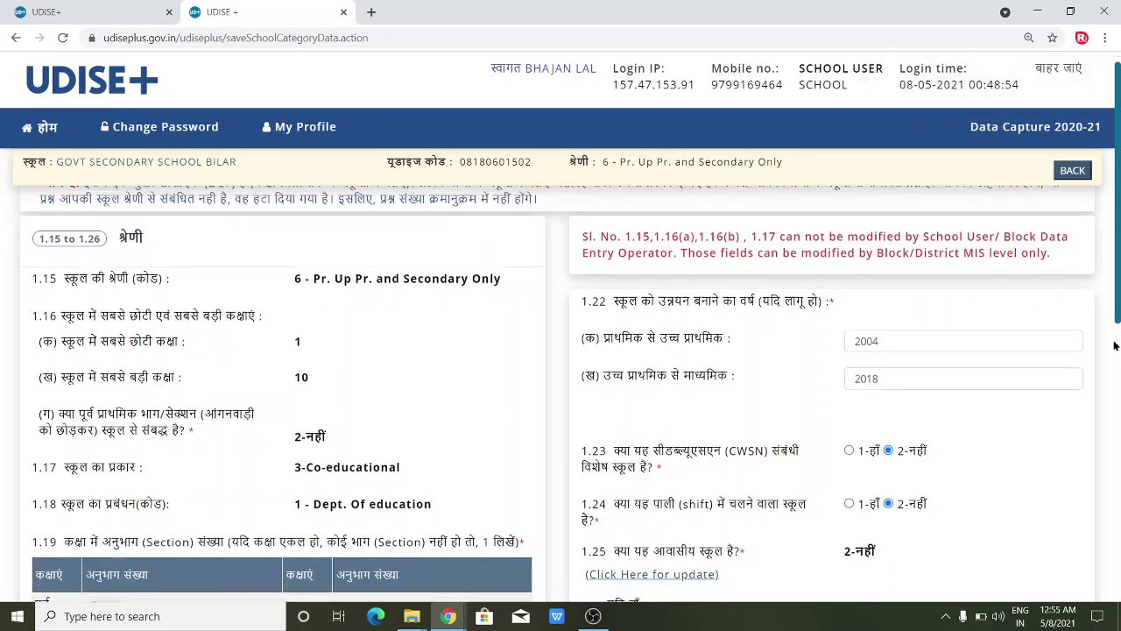
scroll(1119, 414, down, 2)
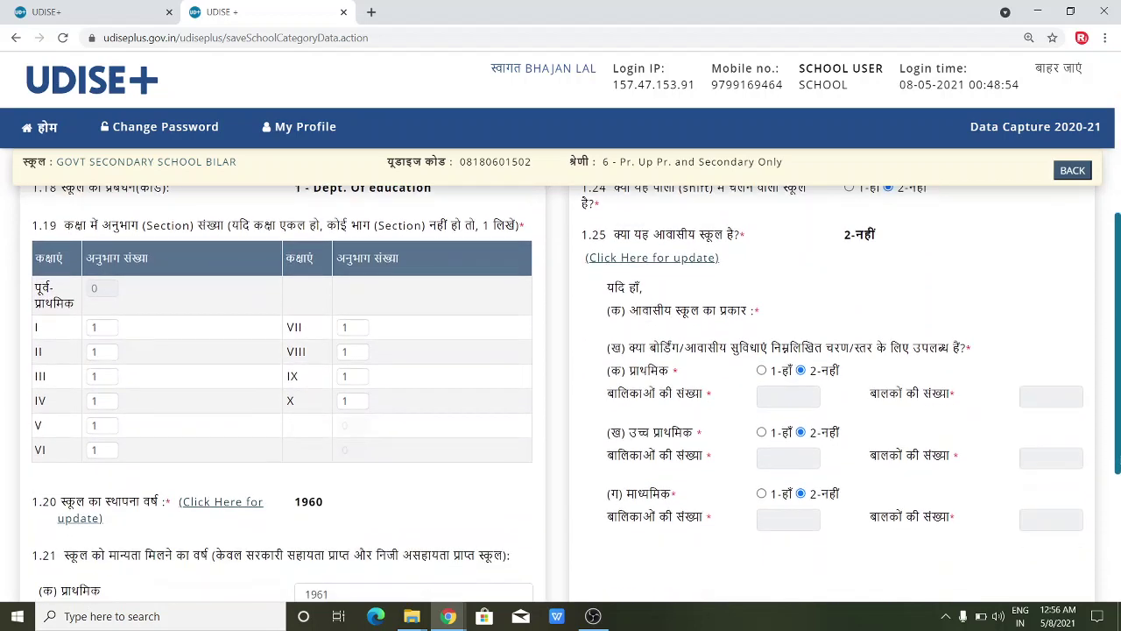
drag(1118, 455, 1117, 600)
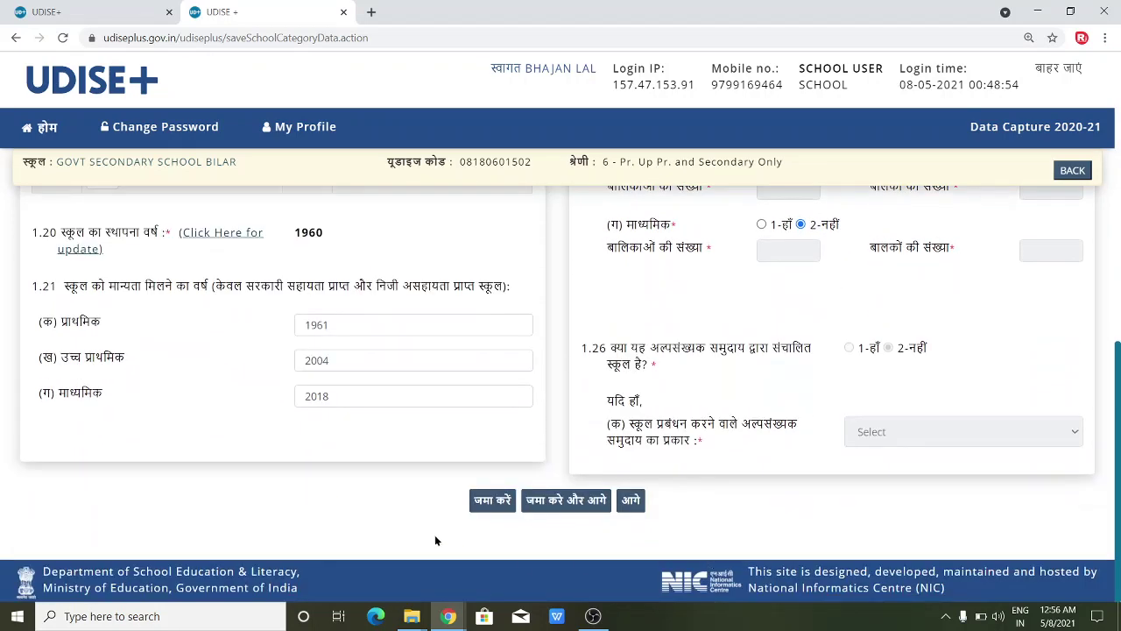
Step: Save the category form, proceed to the language form (1.27 to 1.39), and review its medium, language, vocational, board, distance and road answers
click(553, 508)
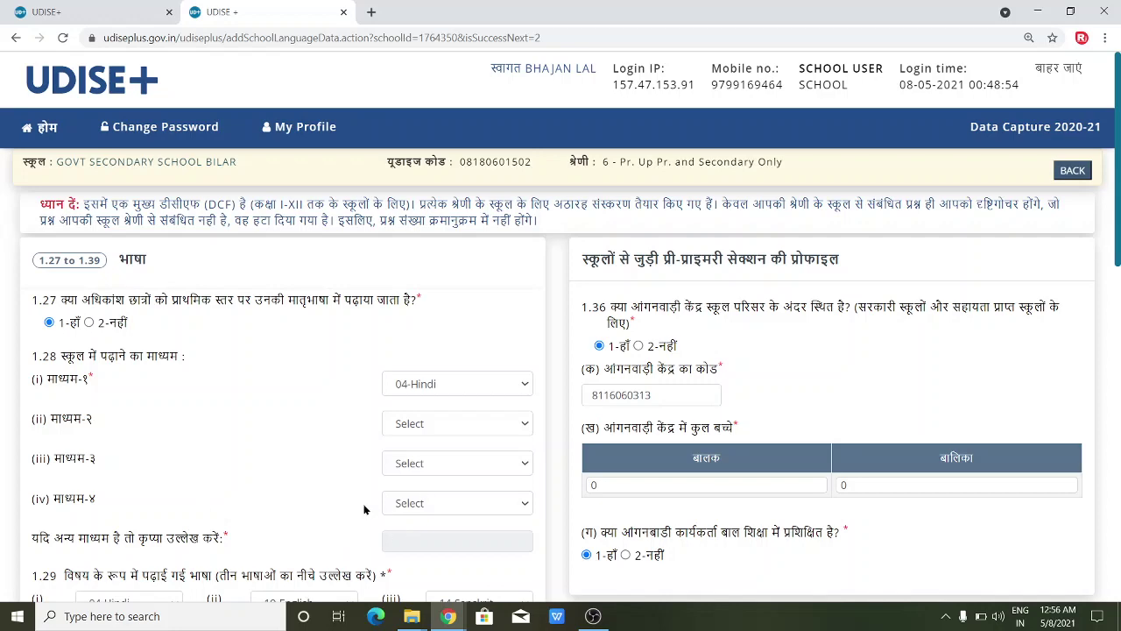
scroll(365, 508, down, 3)
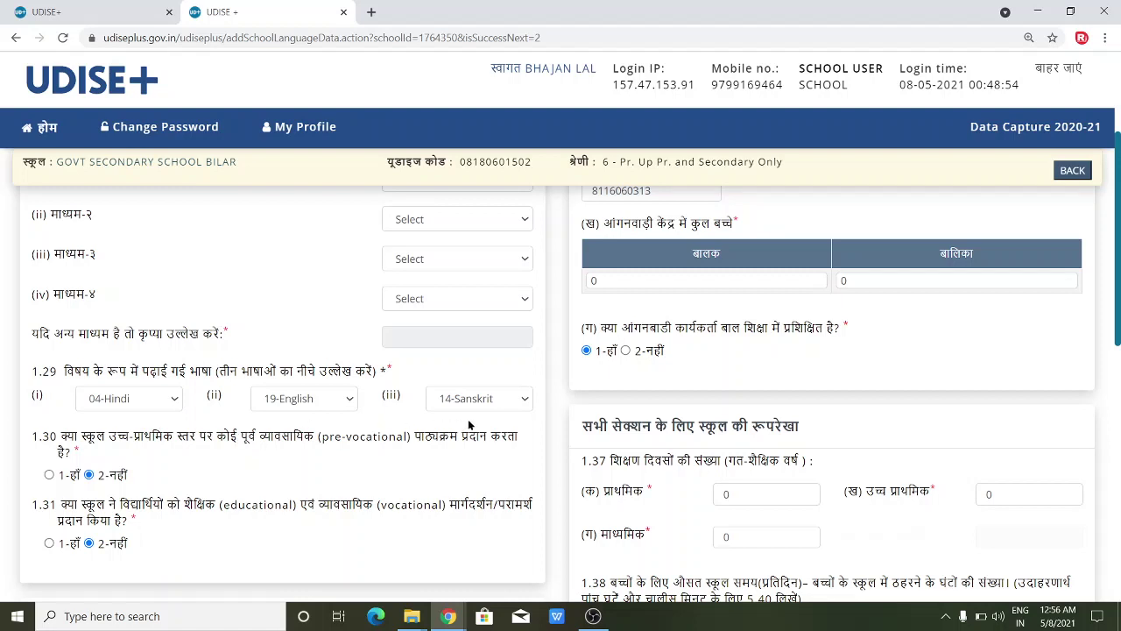
scroll(468, 425, down, 1)
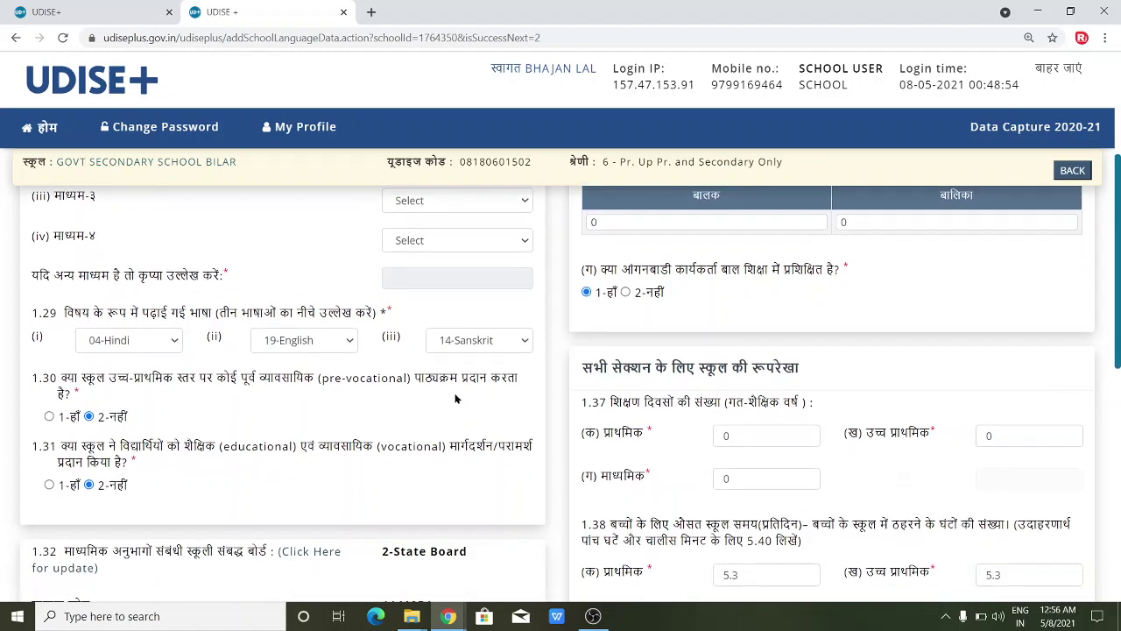
scroll(455, 399, up, 3)
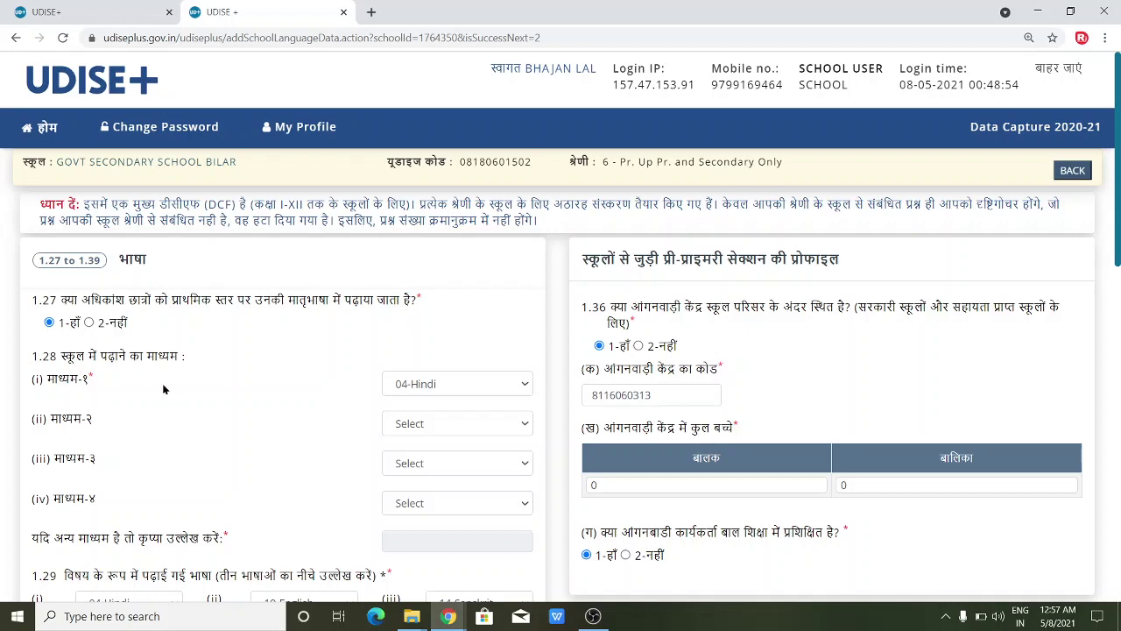
scroll(334, 397, down, 2)
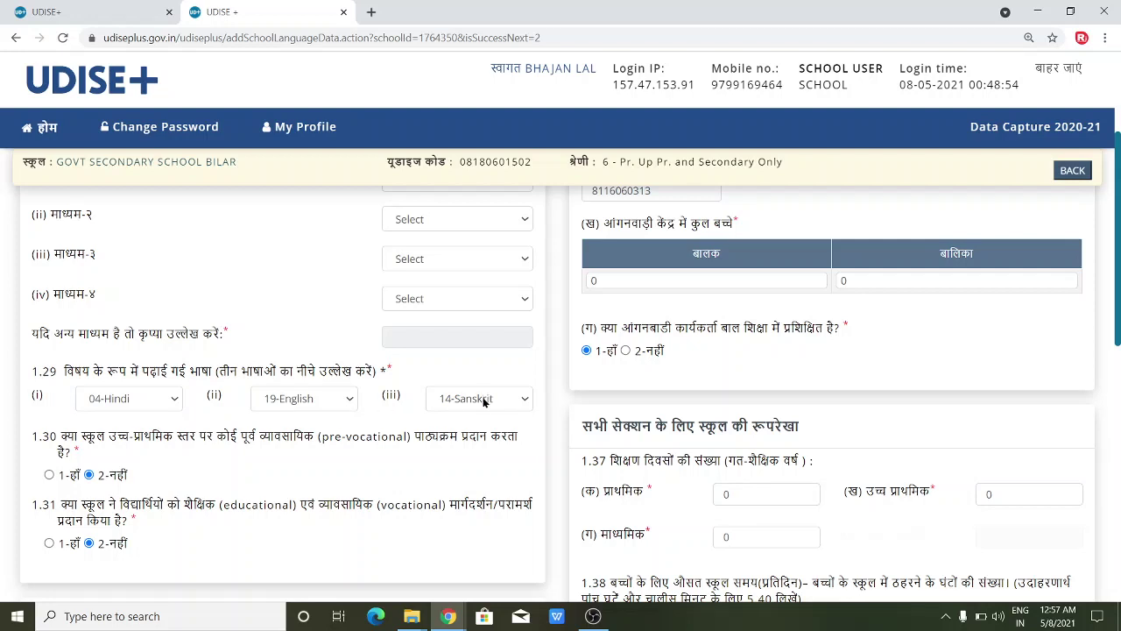
scroll(484, 402, down, 1)
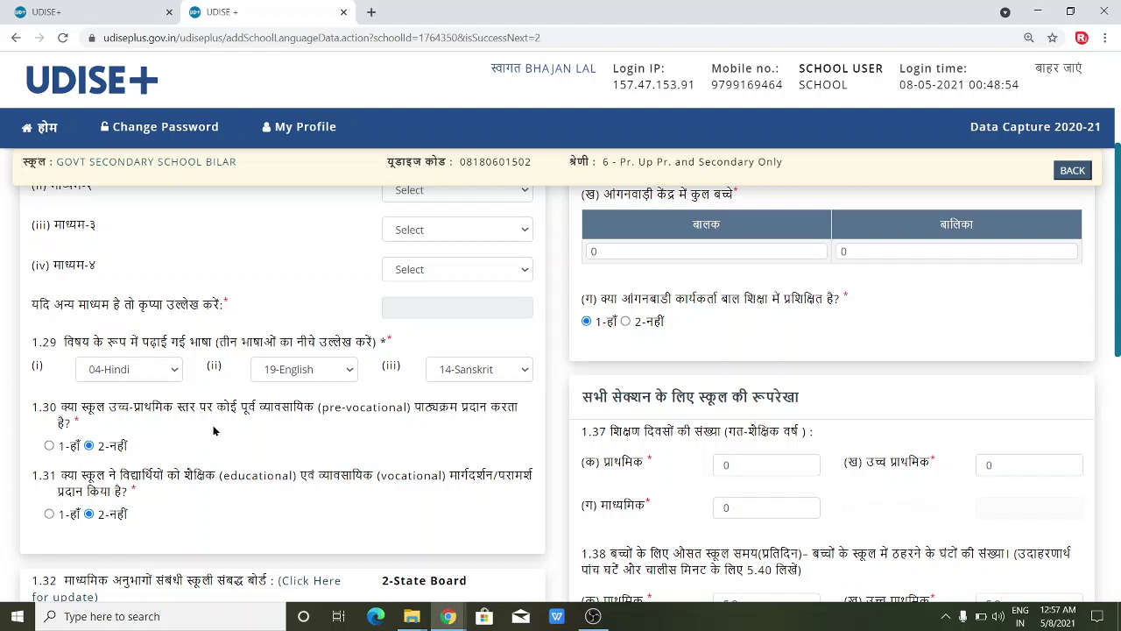
scroll(235, 494, down, 3)
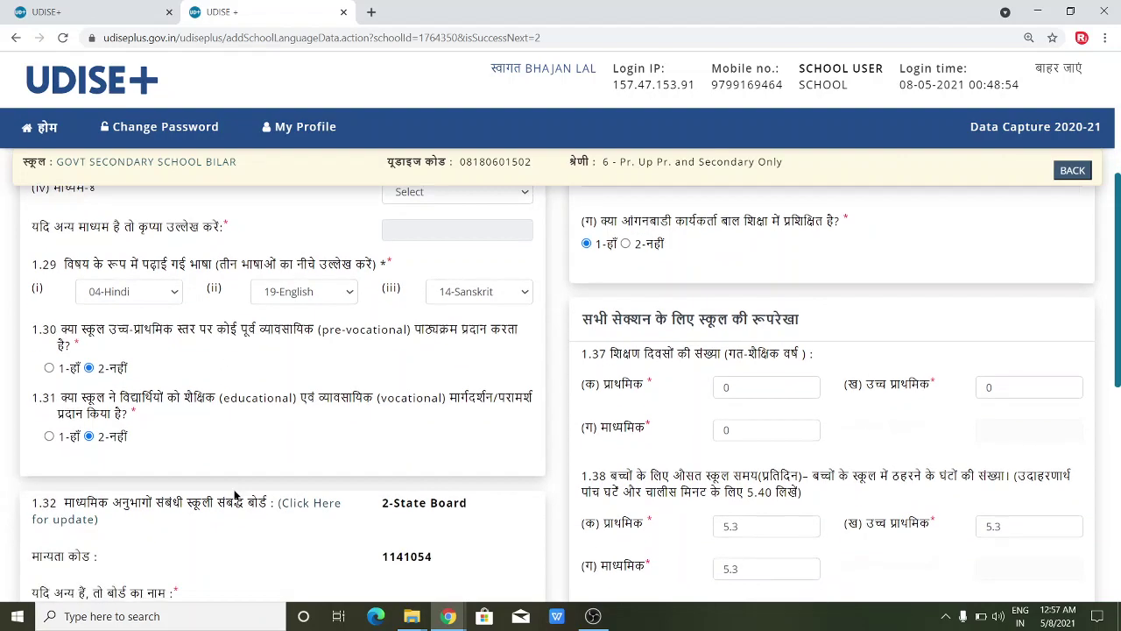
scroll(235, 495, down, 3)
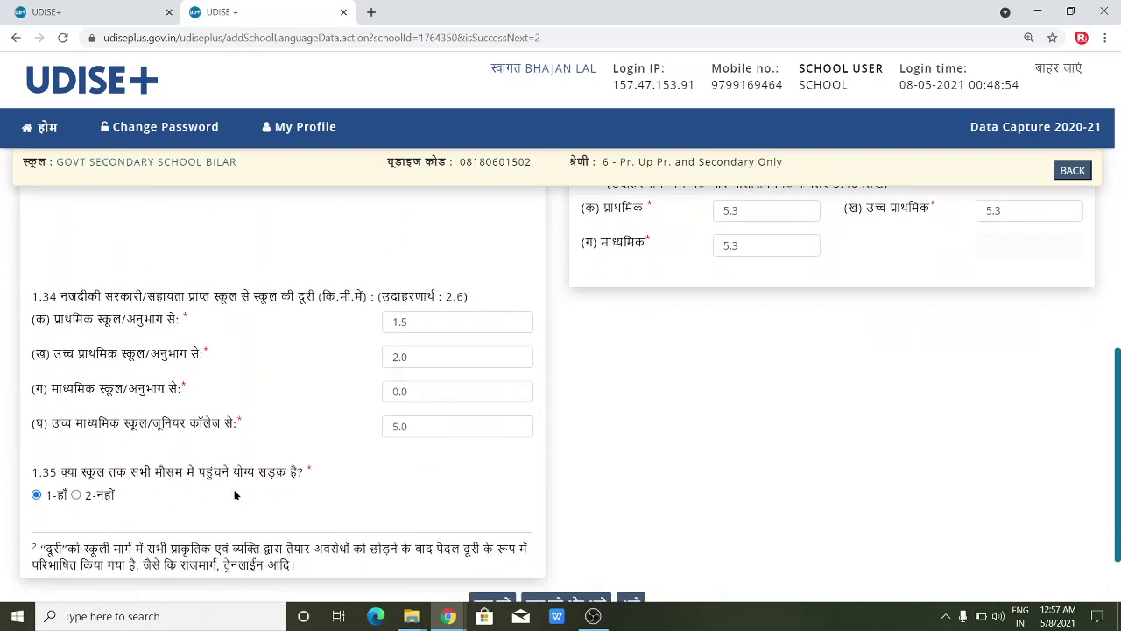
scroll(234, 495, down, 1)
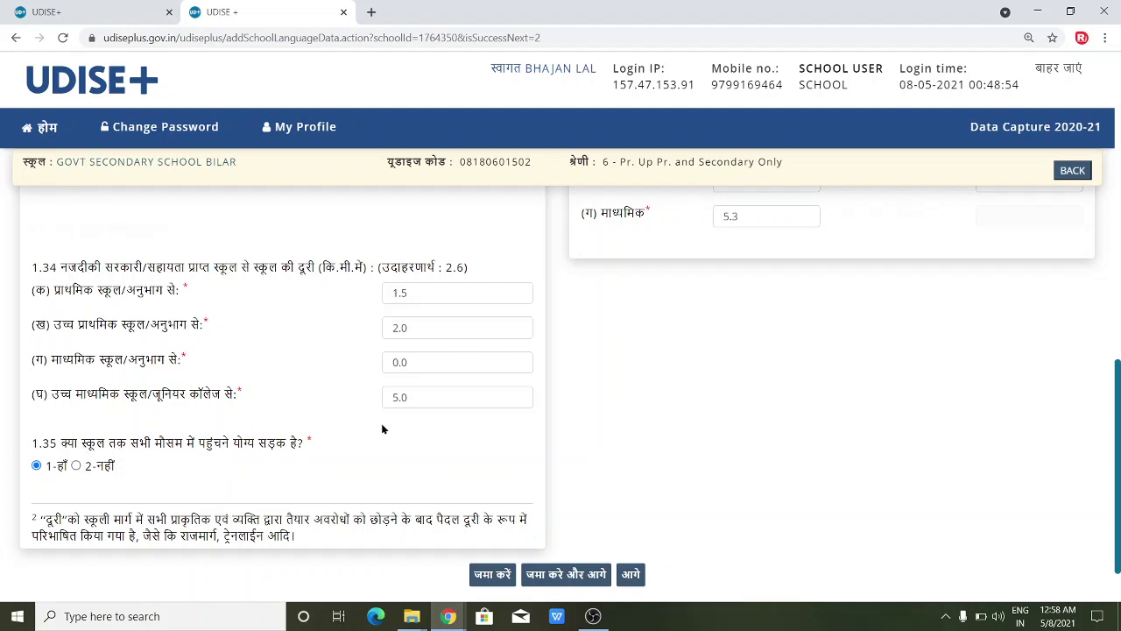
Step: Review the anganwadi, teaching-day and school-hour answers in questions 1.36 to 1.38 and save the language form
scroll(382, 428, up, 10)
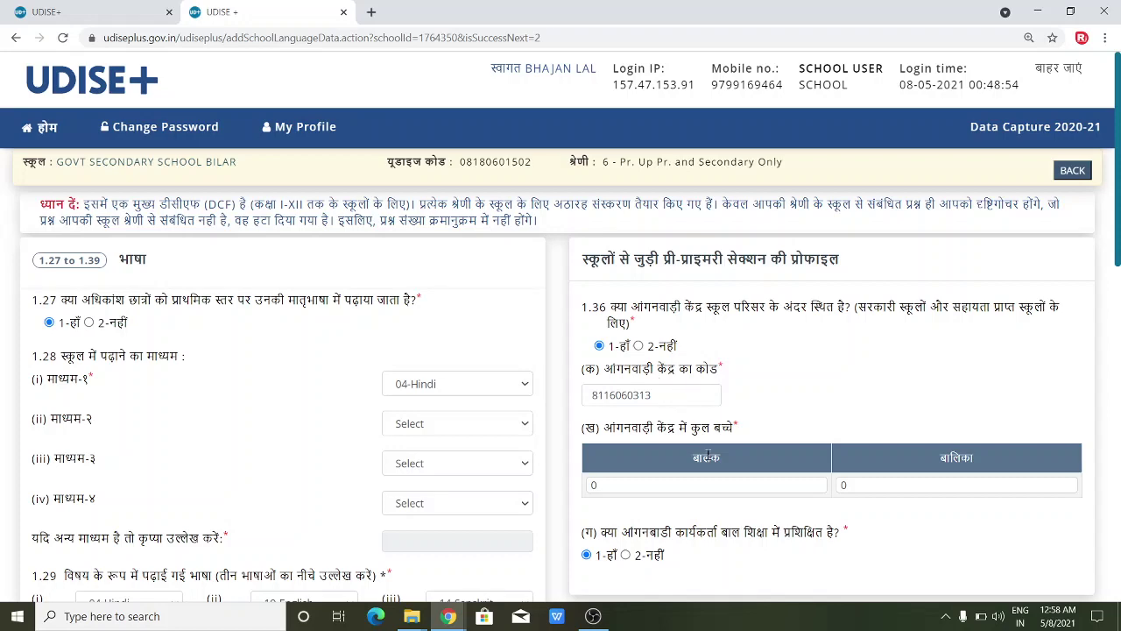
scroll(707, 454, down, 3)
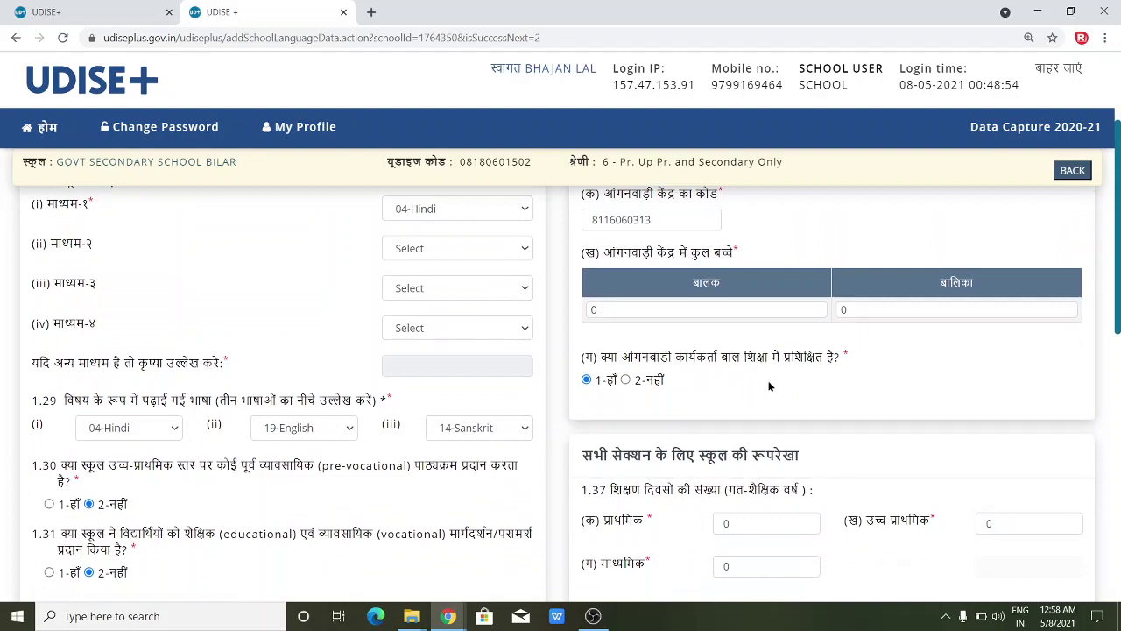
scroll(617, 444, down, 3)
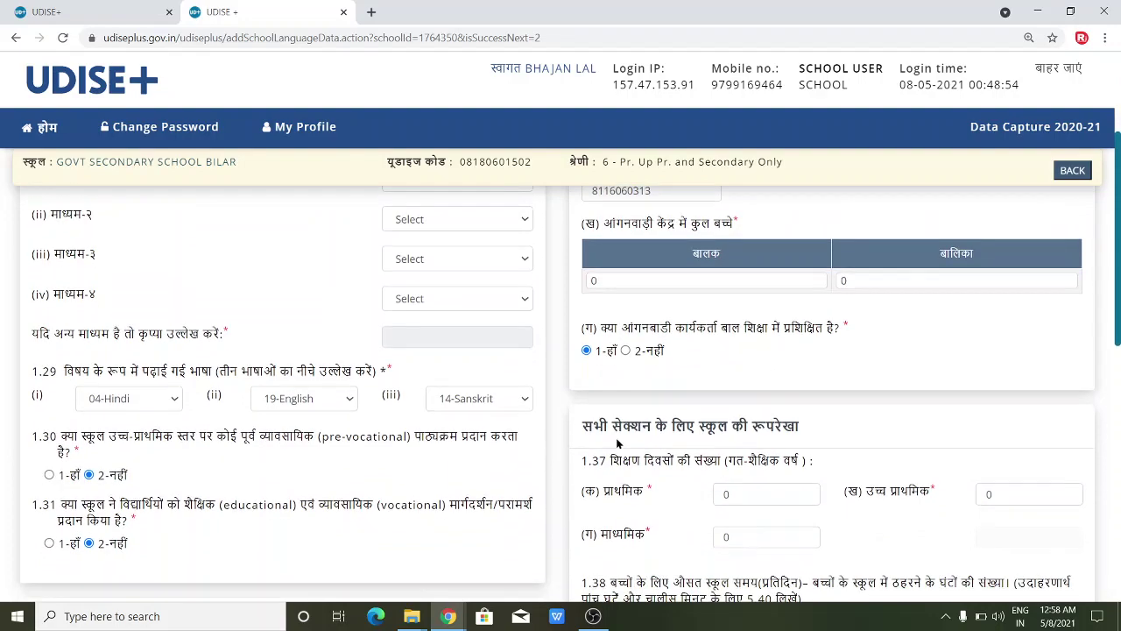
scroll(617, 444, down, 5)
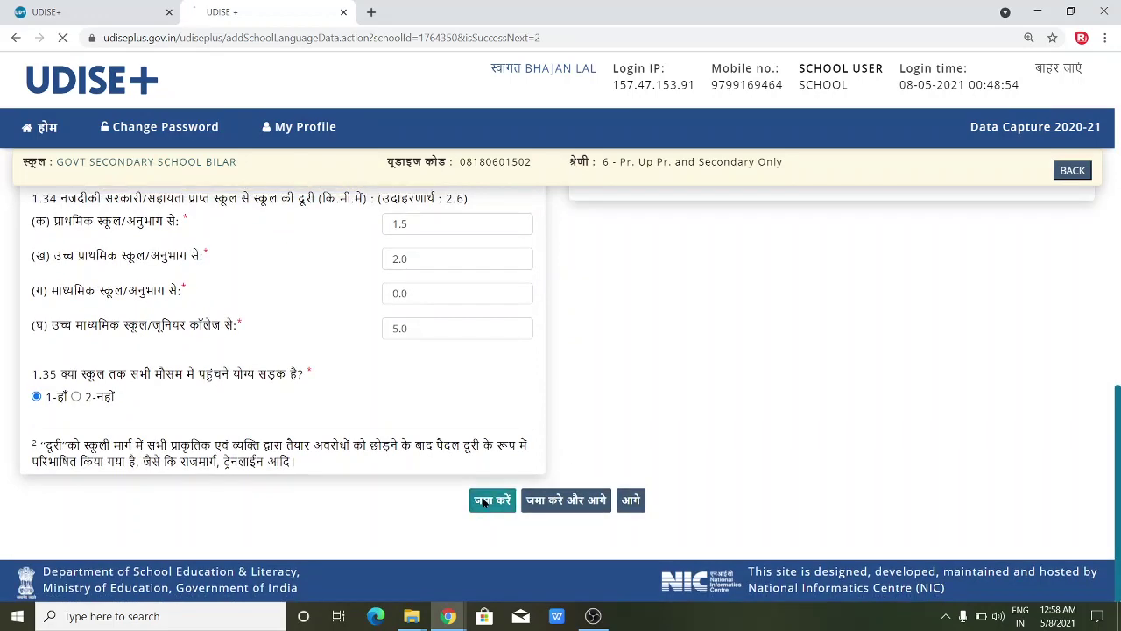
click(483, 503)
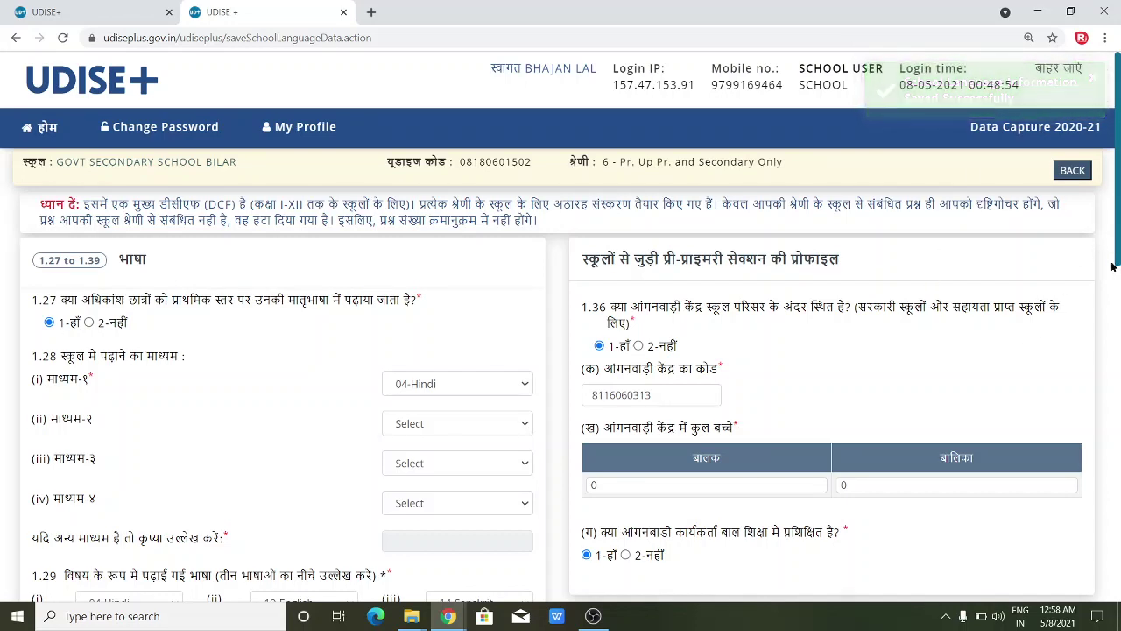
Step: Check the saved language entries, proceed with saving to the RTE norms form, and review its CCE, special training and textbook questions
scroll(1082, 335, down, 3)
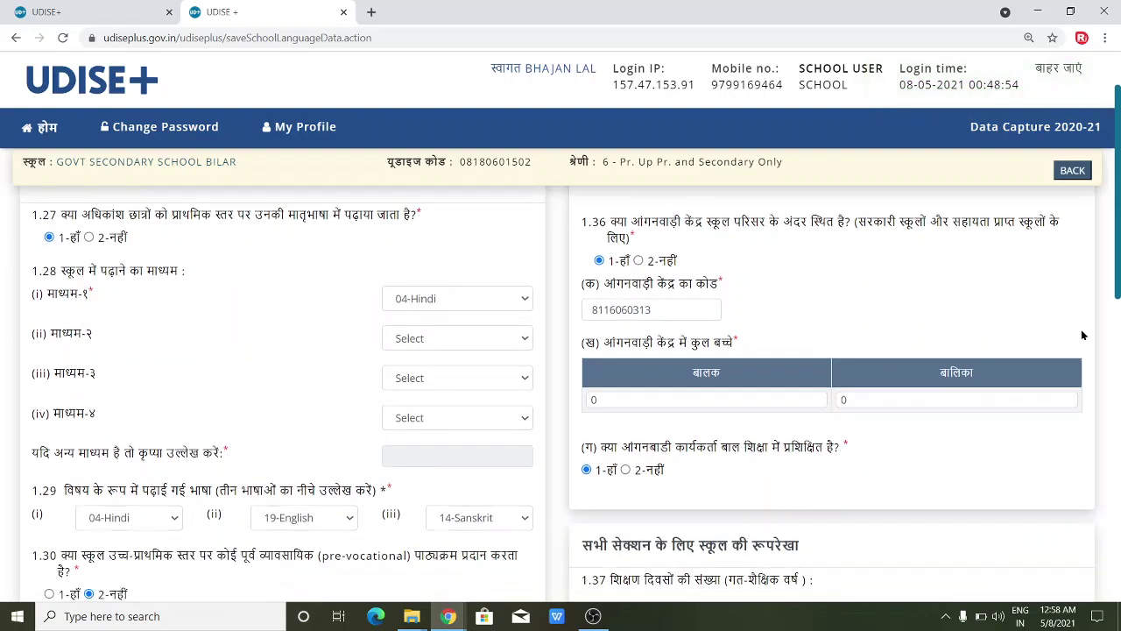
scroll(1082, 335, down, 10)
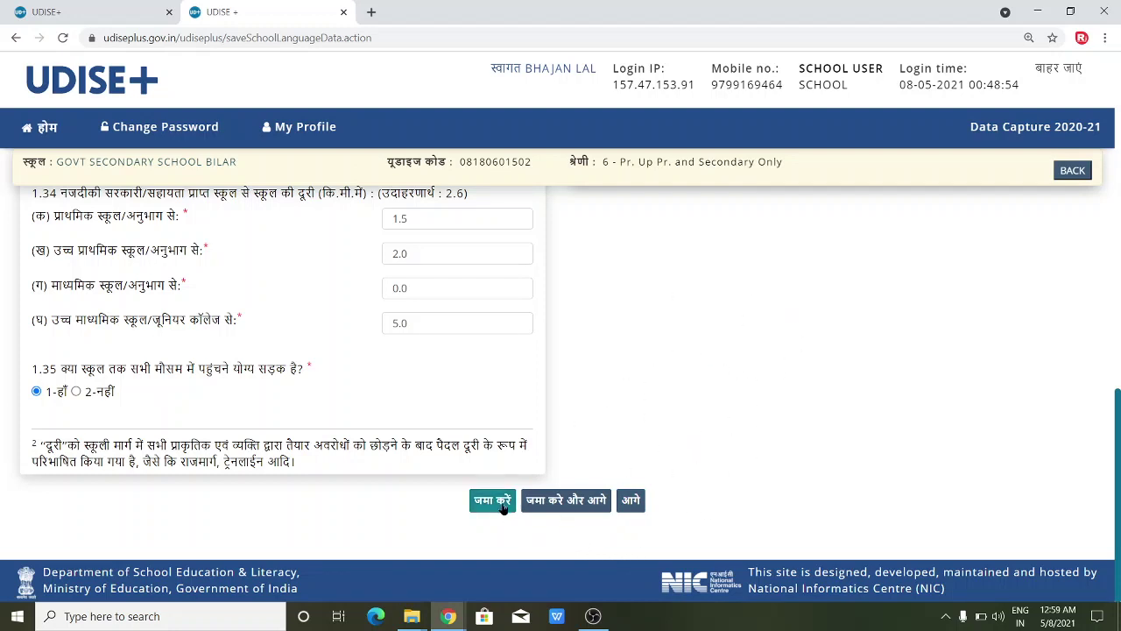
click(567, 501)
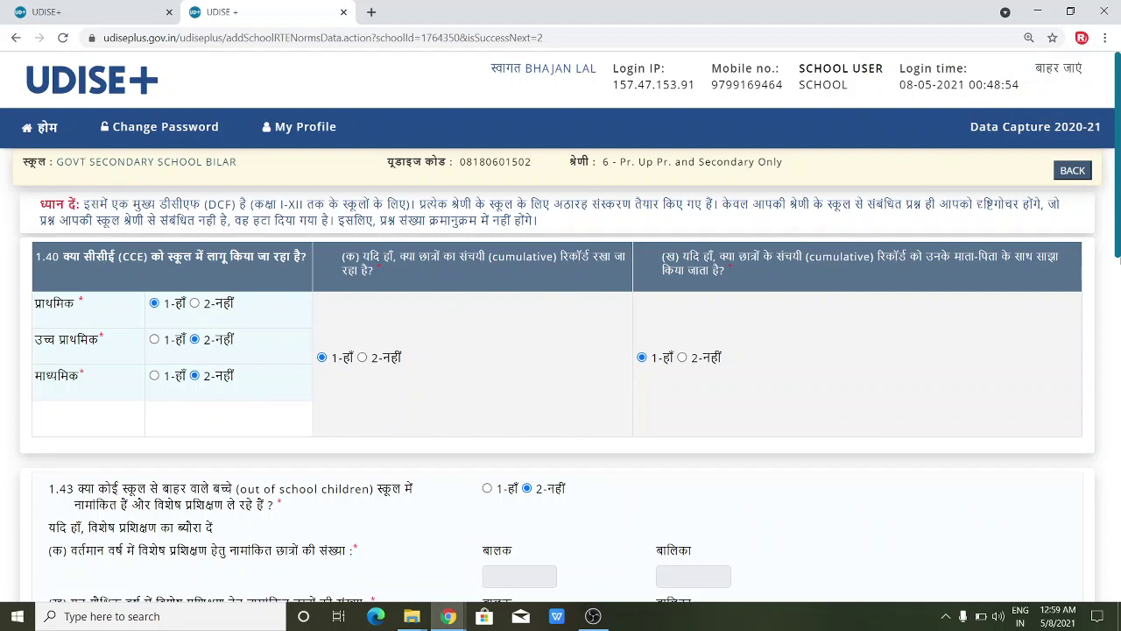
drag(1118, 244, 1119, 320)
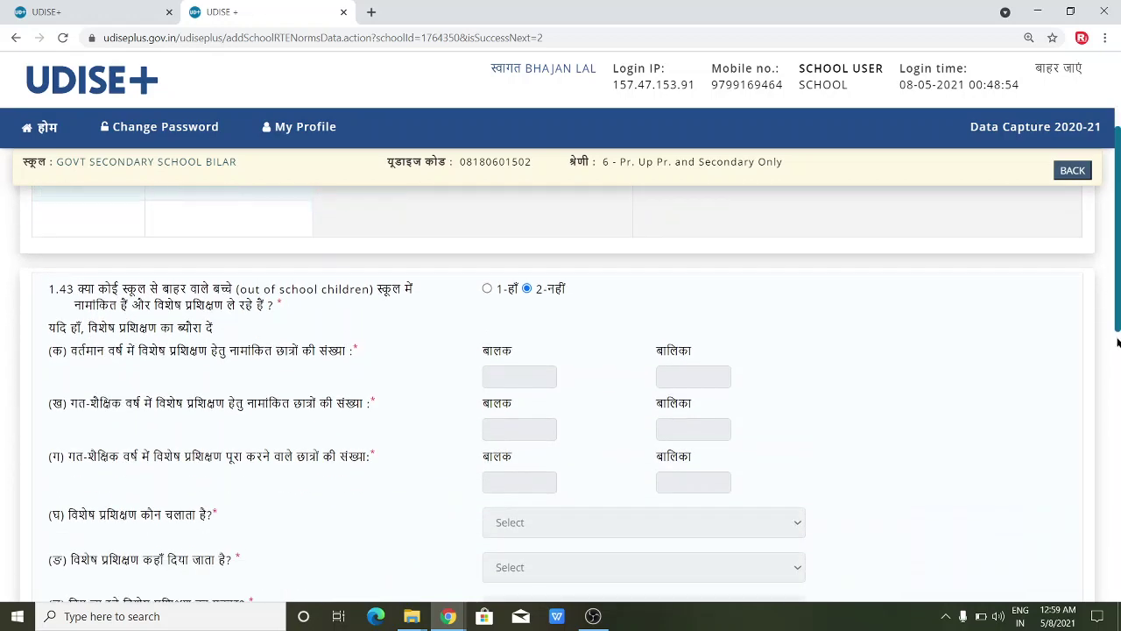
scroll(1117, 351, down, 4)
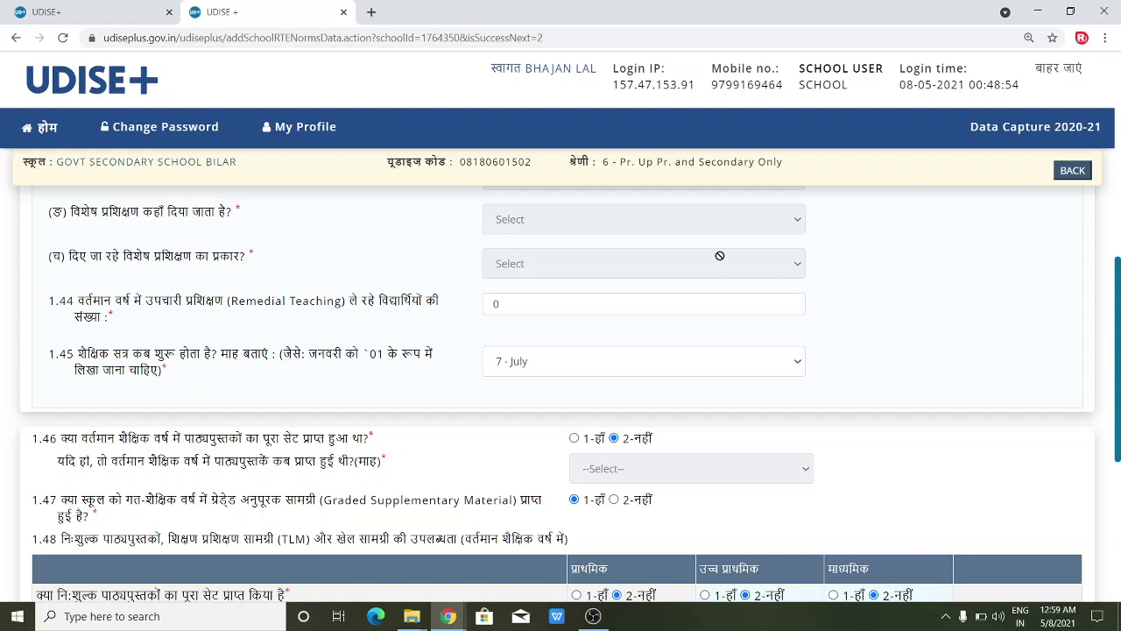
Step: Try to return from the RTE norms form to the saved language page by resubmitting its form data
click(15, 37)
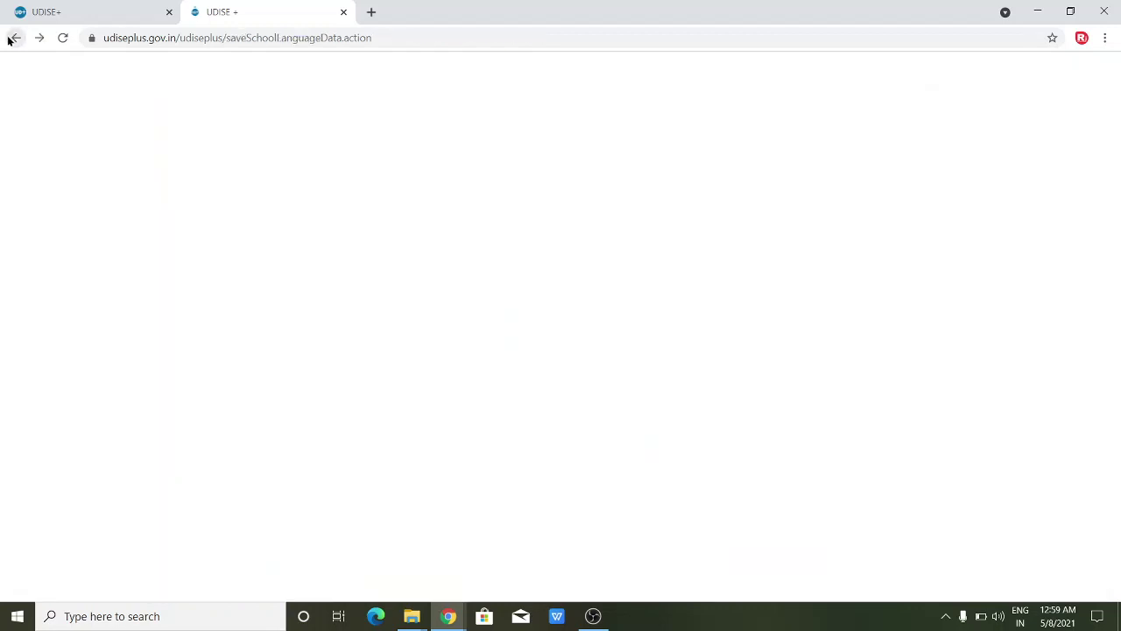
click(62, 39)
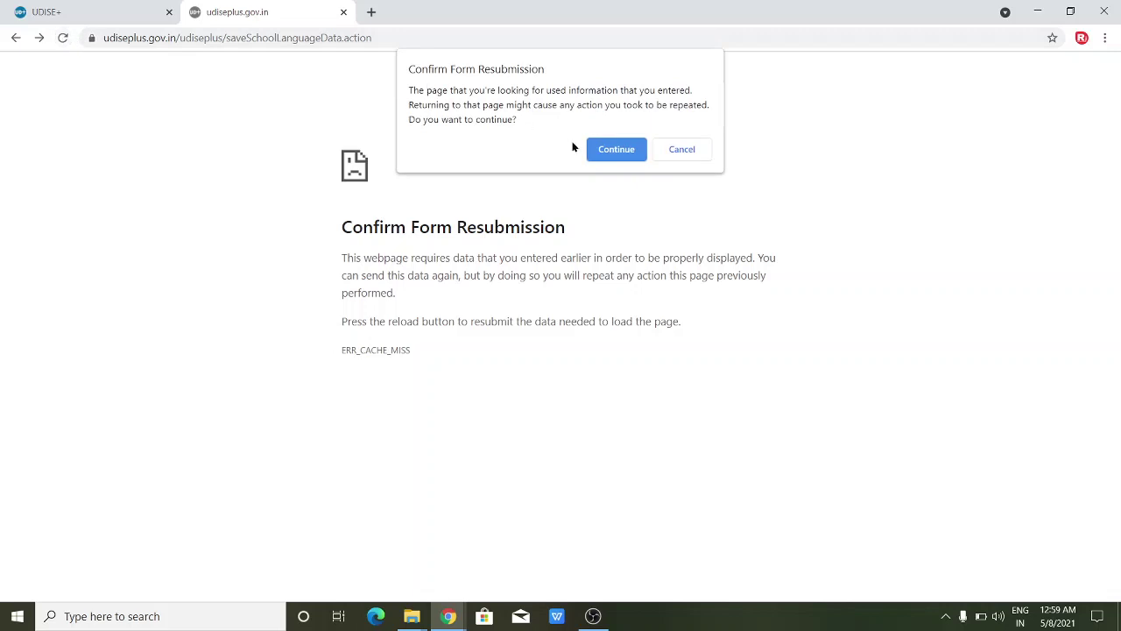
click(597, 156)
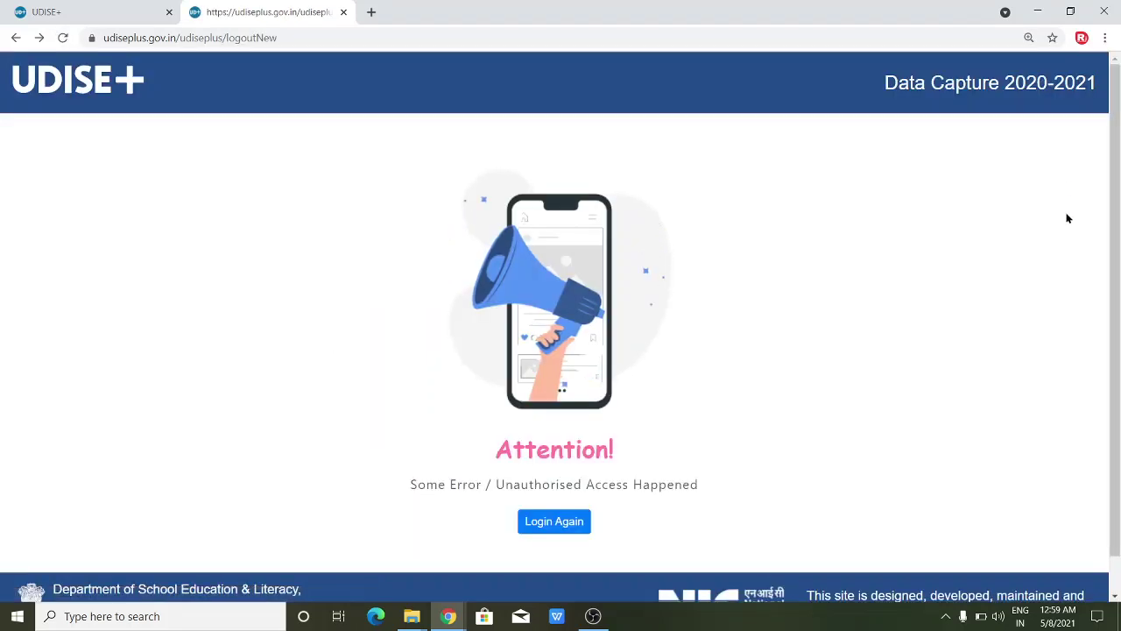
Step: Log in to the school account again with the prefilled credentials and the displayed captcha
click(547, 521)
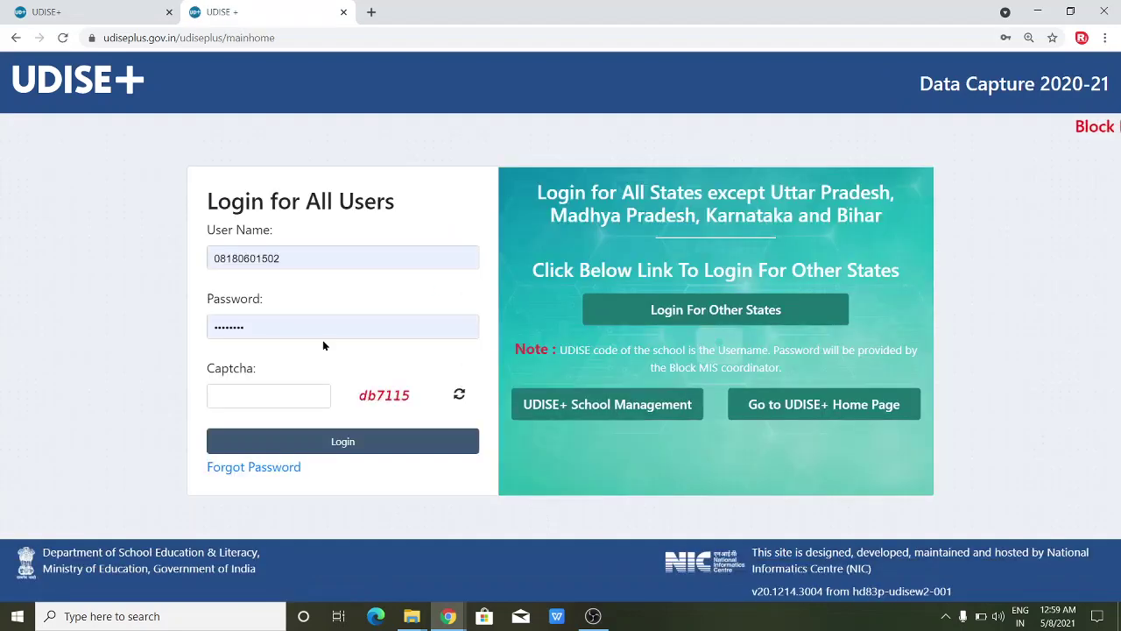
click(271, 402)
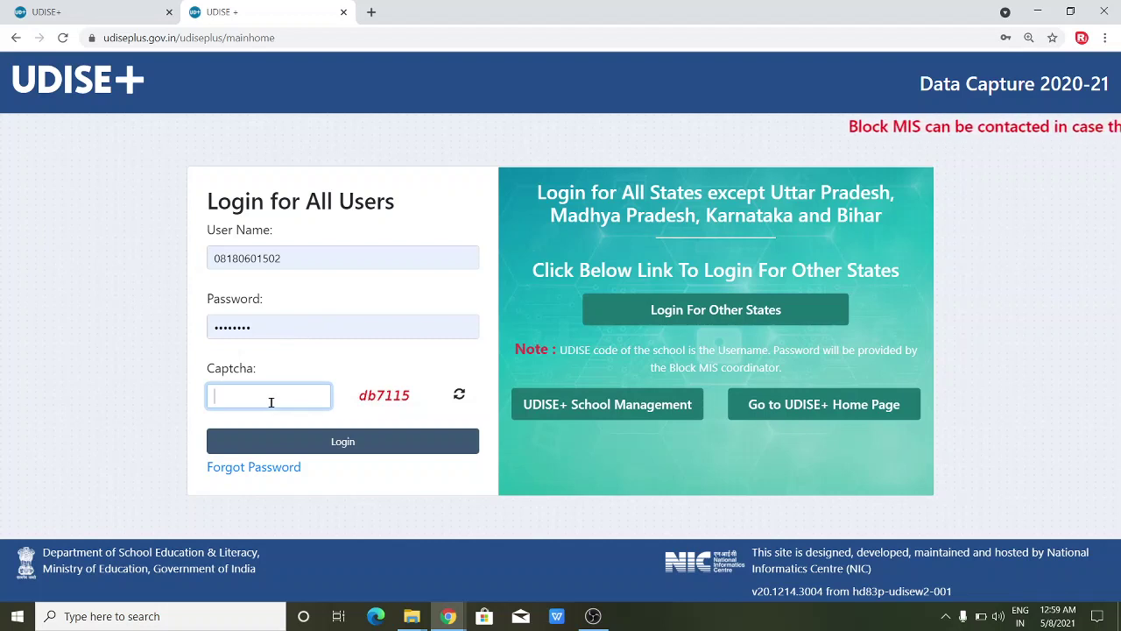
text(db)
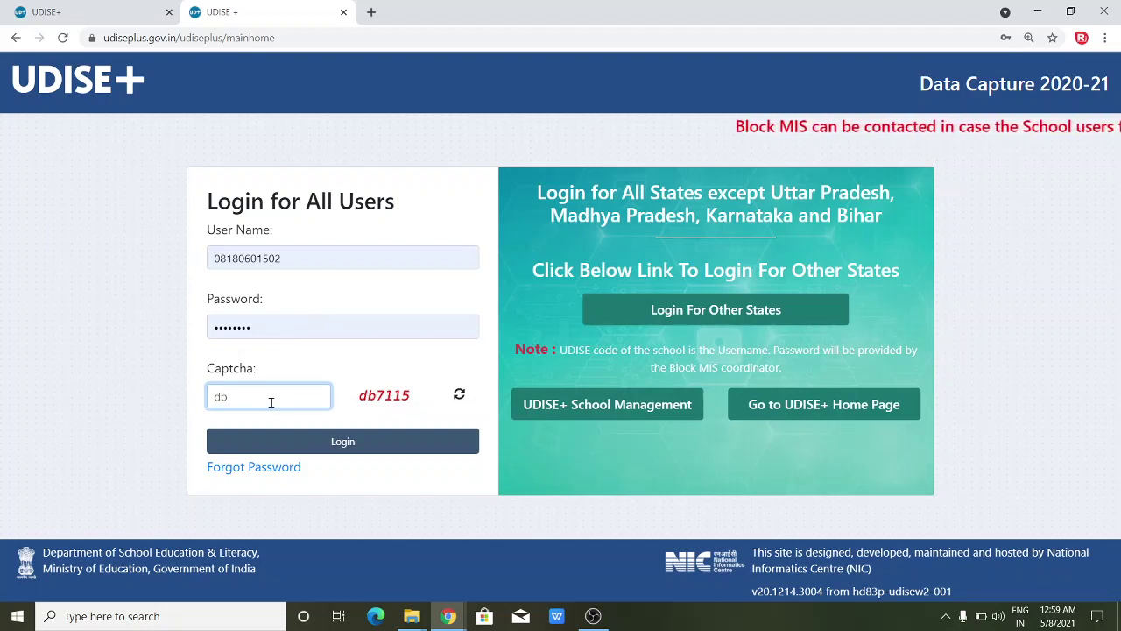
text(7115)
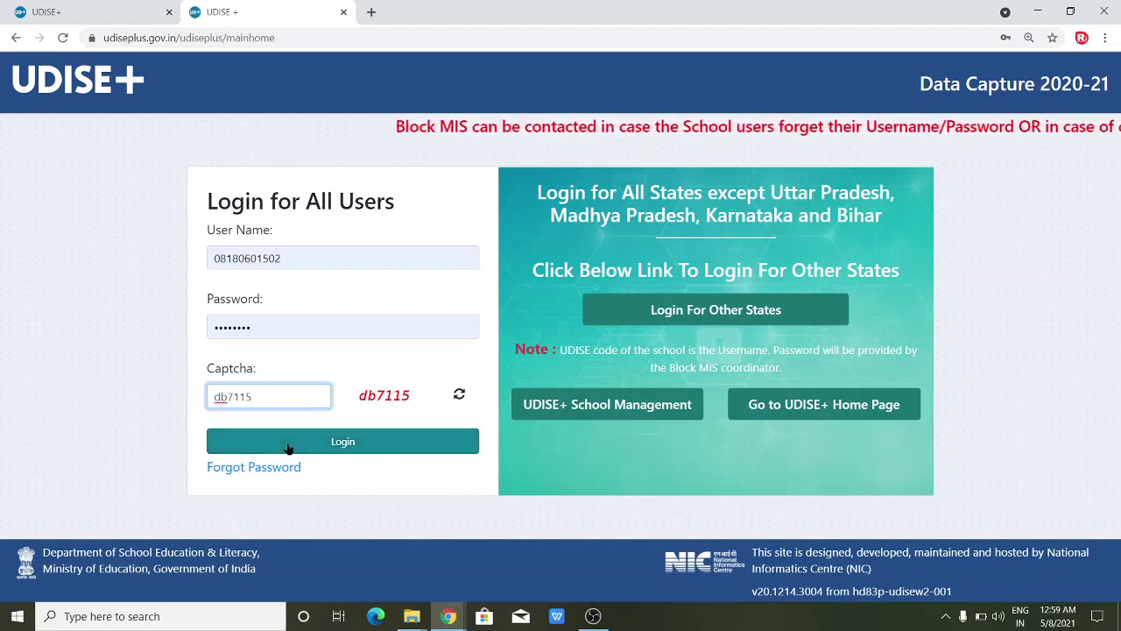
click(288, 442)
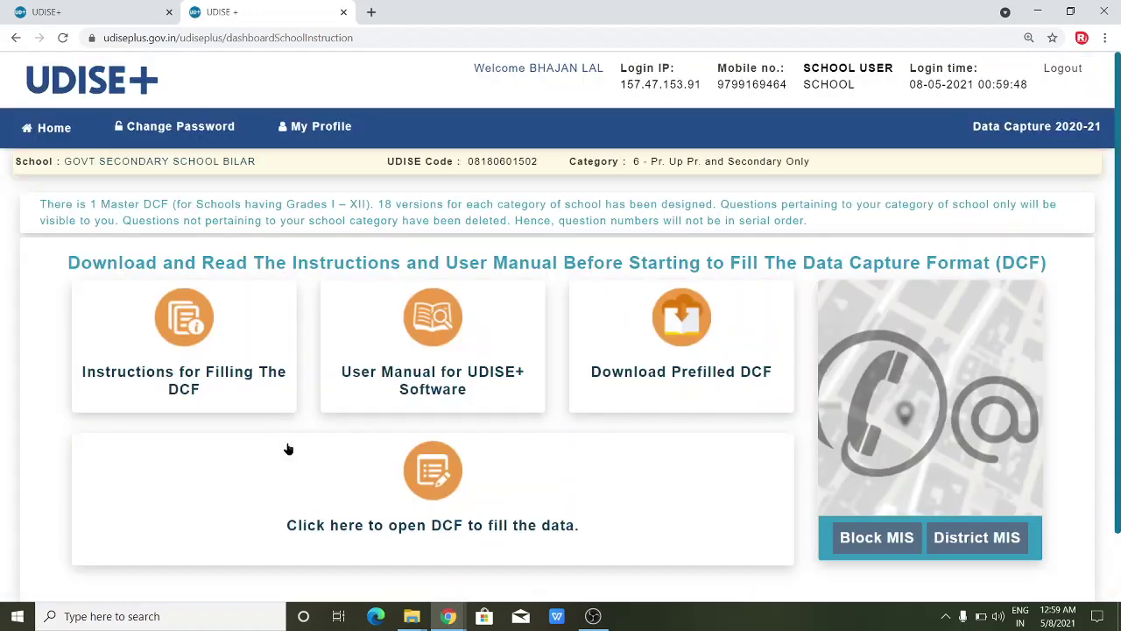
Step: Open the DCF form list for data entry, switch its language to Hindi, and dismiss the important notes
click(446, 493)
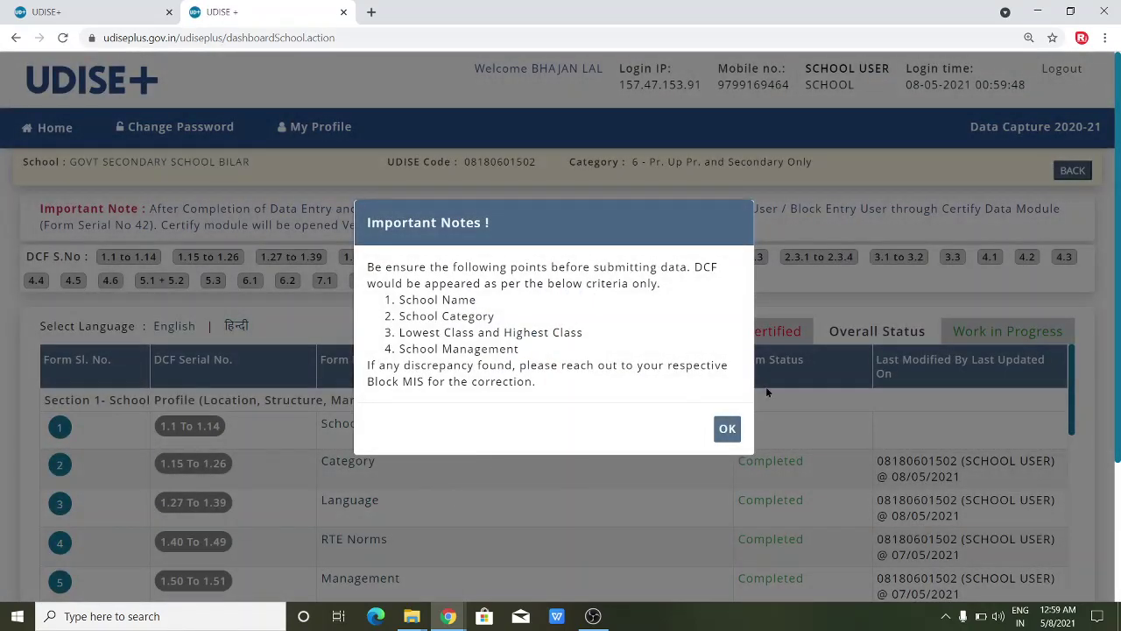
click(727, 427)
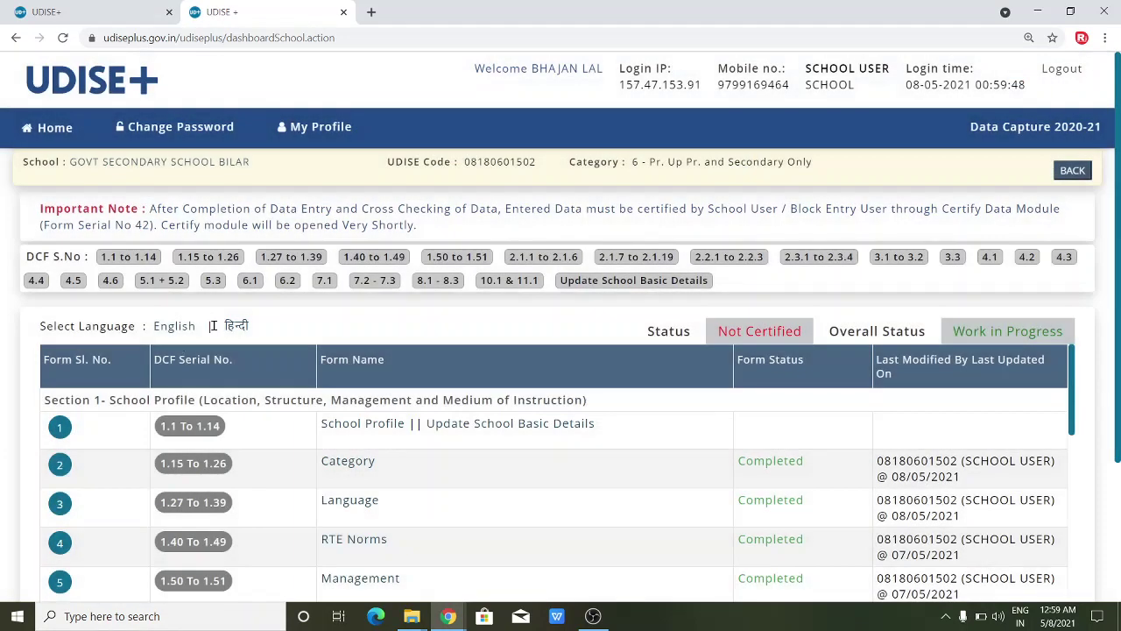
click(235, 326)
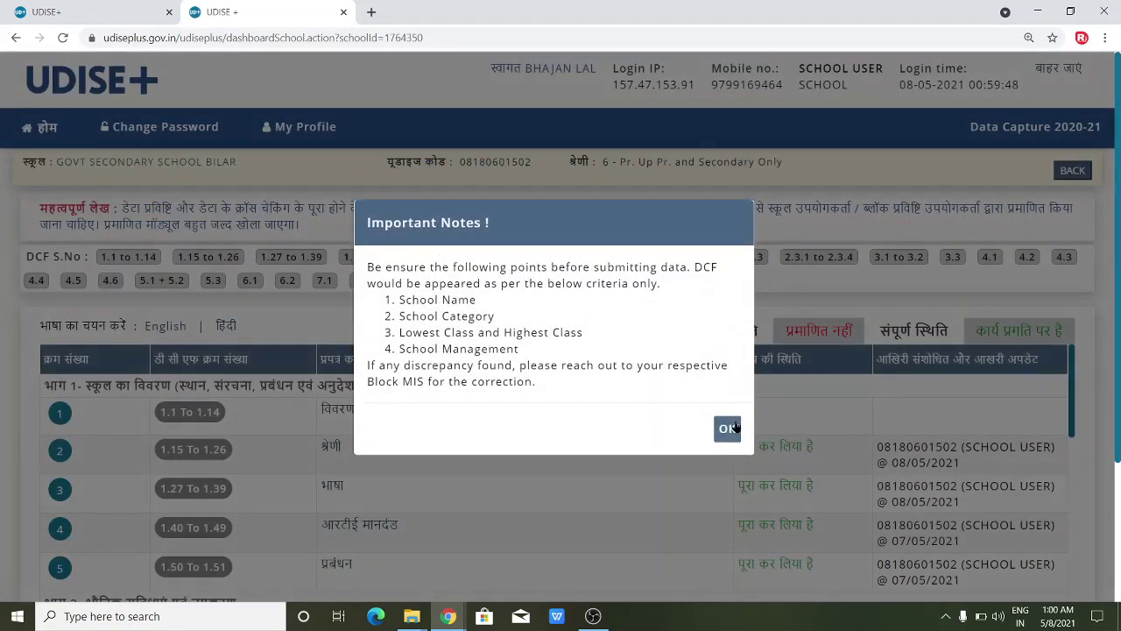
click(728, 427)
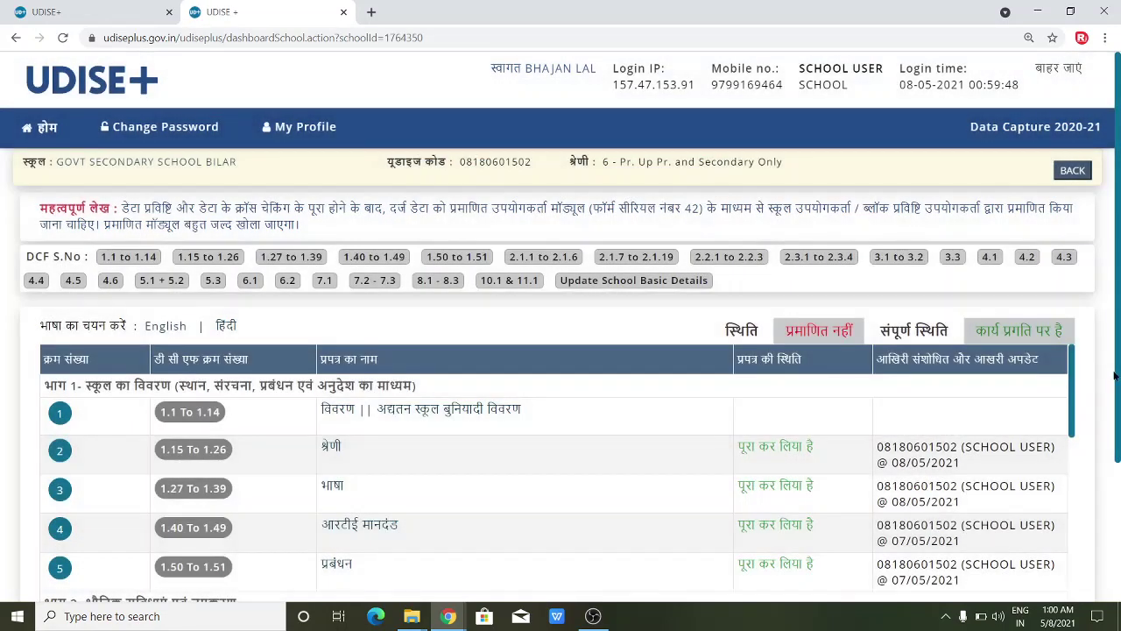
Step: Check the status of the DCF forms in Parts 1 to 4 and open form 4.3, enrolment by age
drag(1116, 431, 1117, 595)
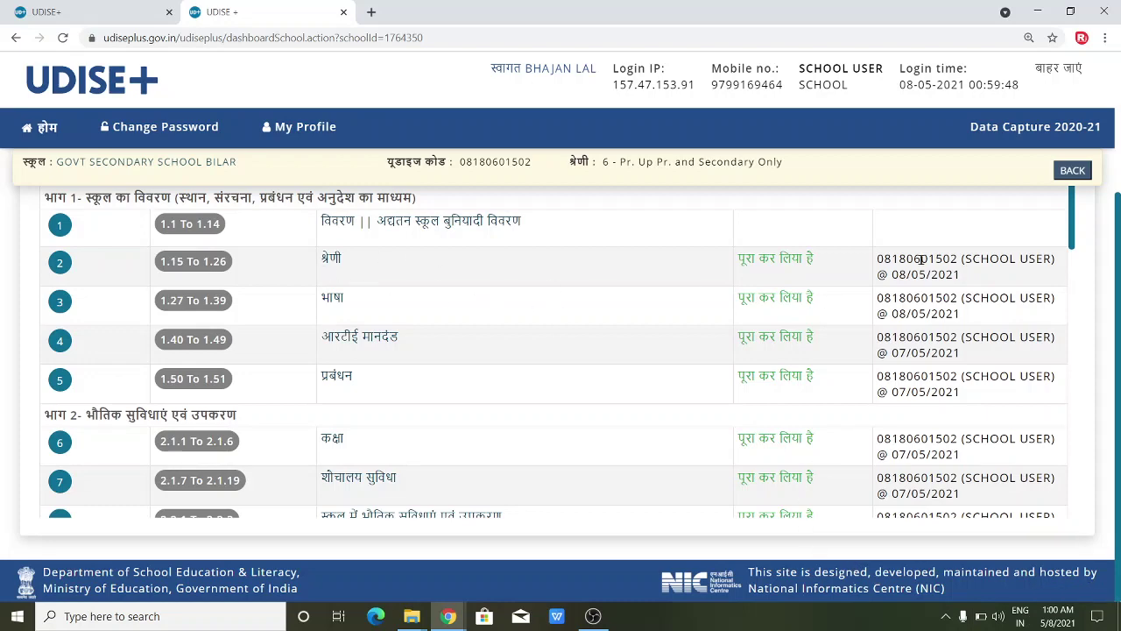
drag(1117, 217, 1116, 195)
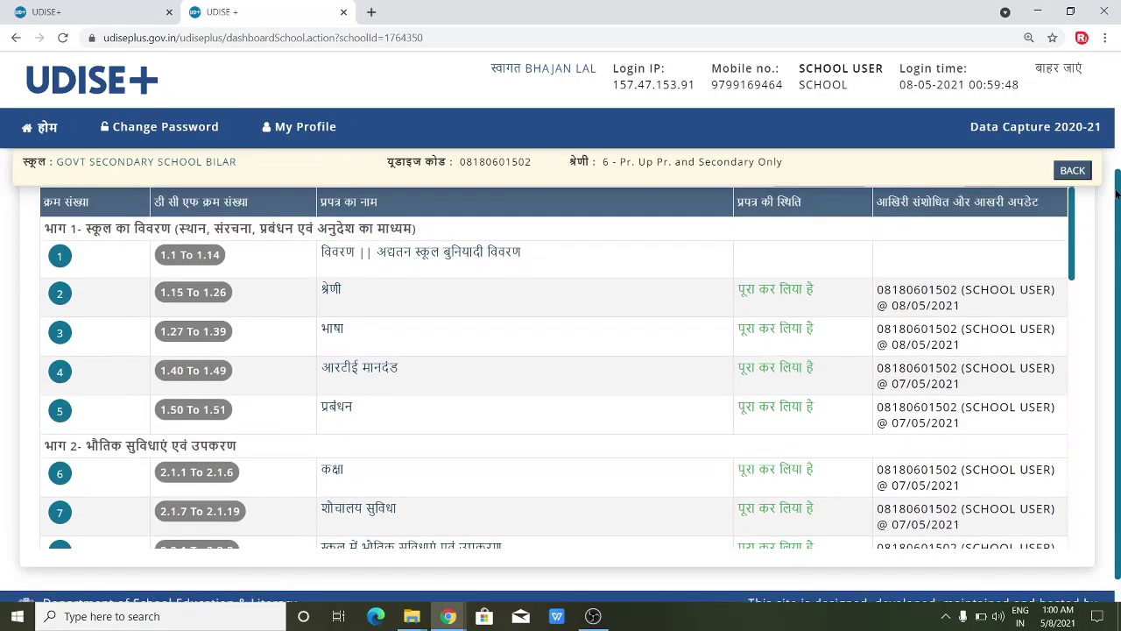
scroll(1117, 194, down, 1)
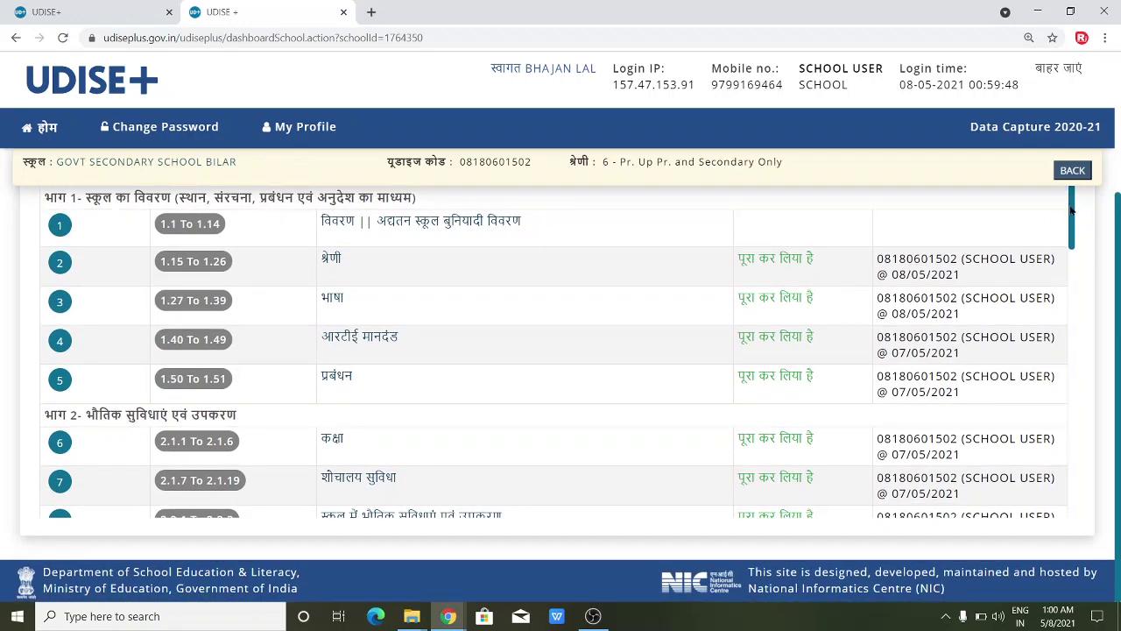
scroll(1070, 209, down, 3)
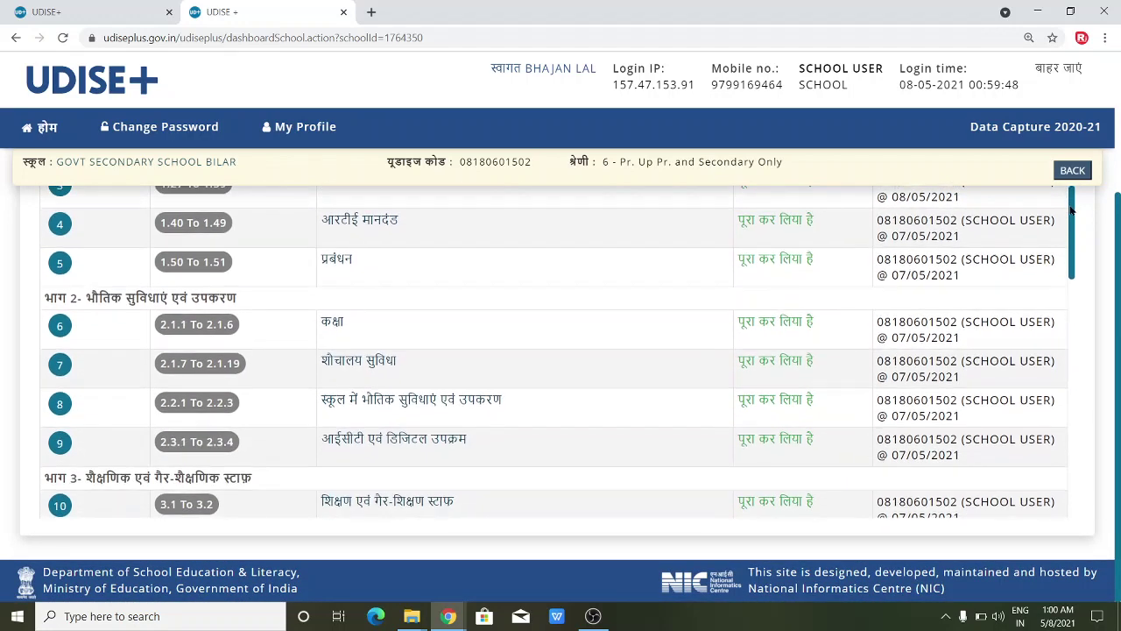
scroll(1071, 209, down, 3)
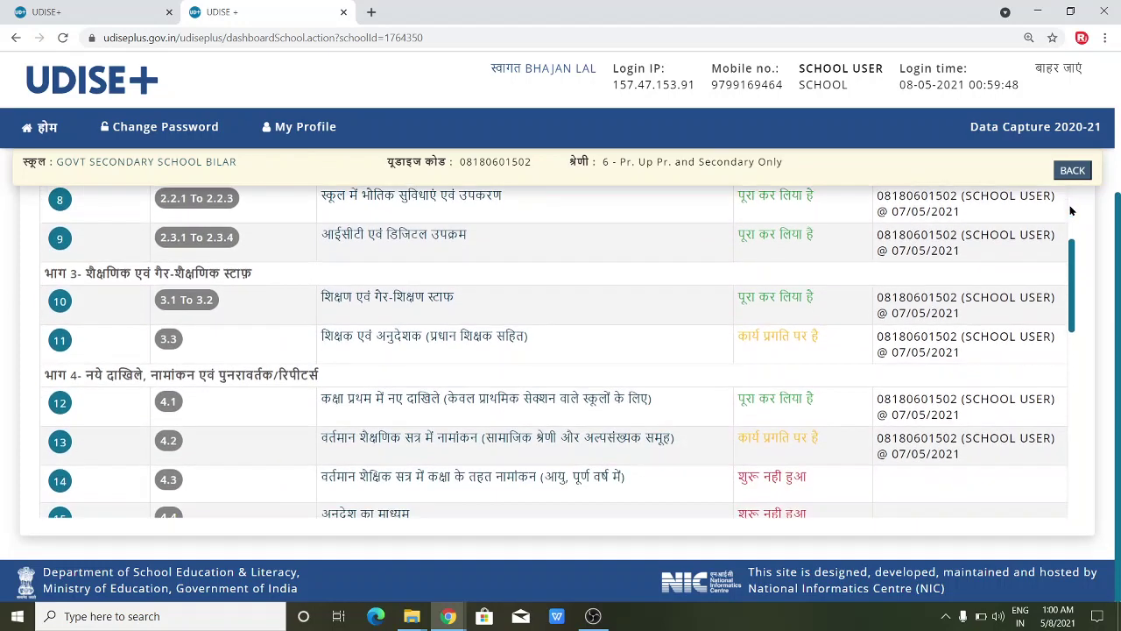
scroll(1070, 210, down, 1)
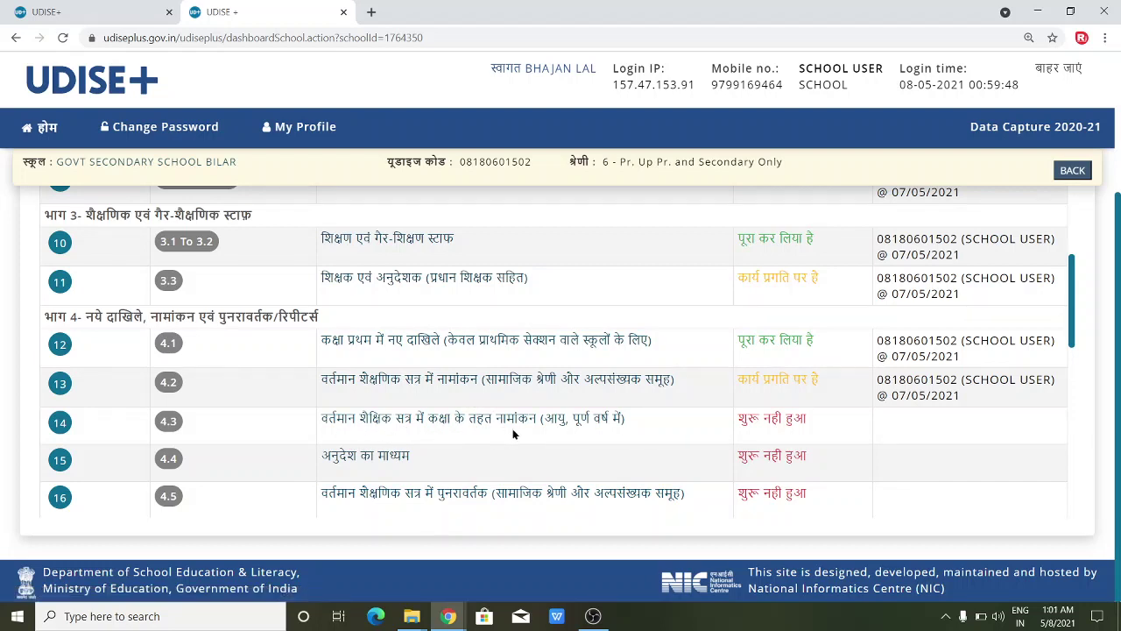
click(447, 422)
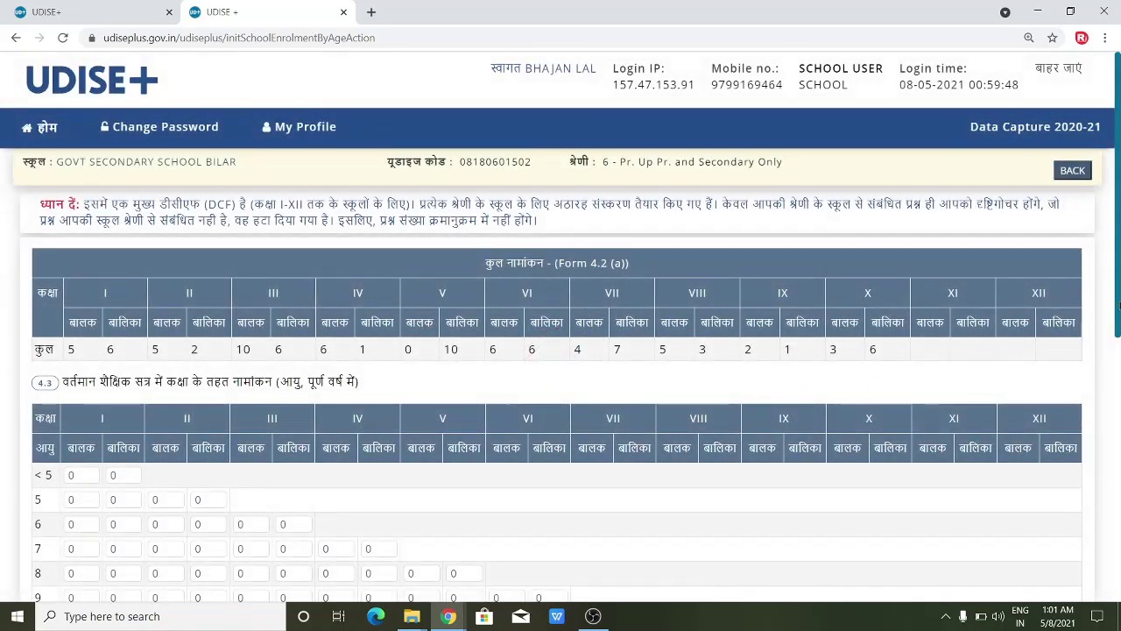
Step: Compare the class-wise enrolment totals from form 4.2 (a) with the boys' and girls' age-wise entry grid in form 4.3
drag(1118, 305, 1112, 329)
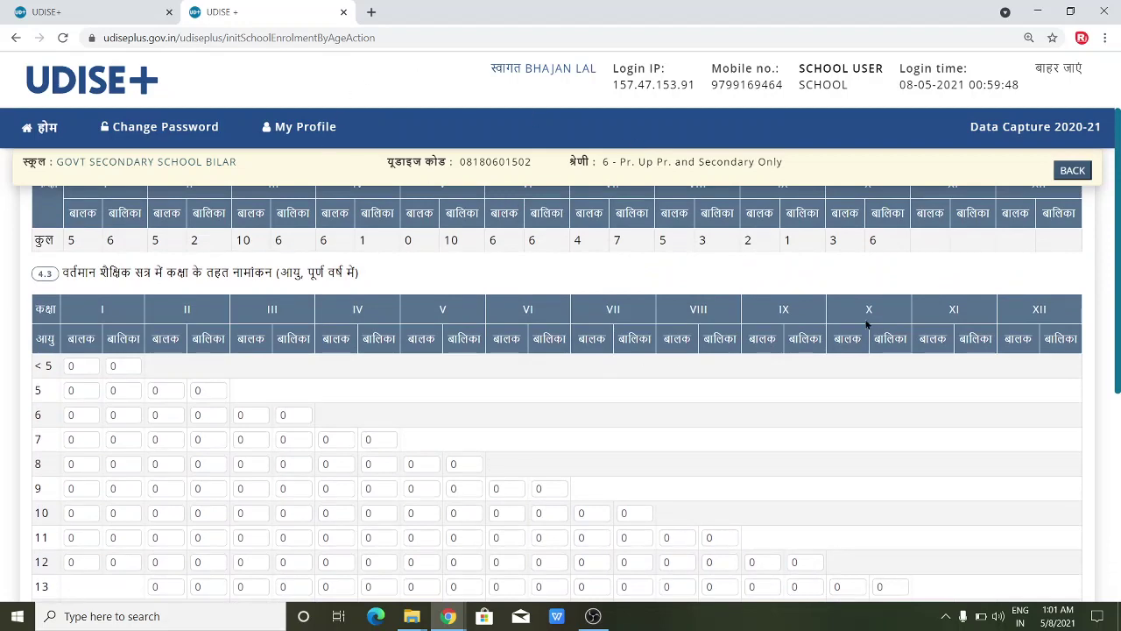
scroll(1116, 258, up, 1)
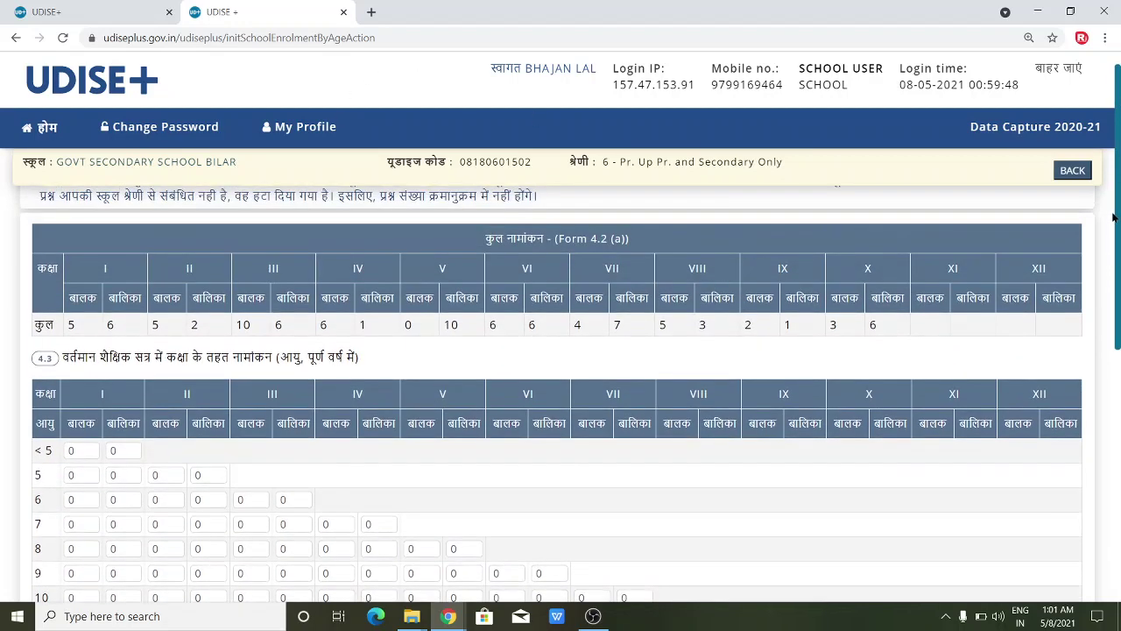
scroll(1114, 217, up, 1)
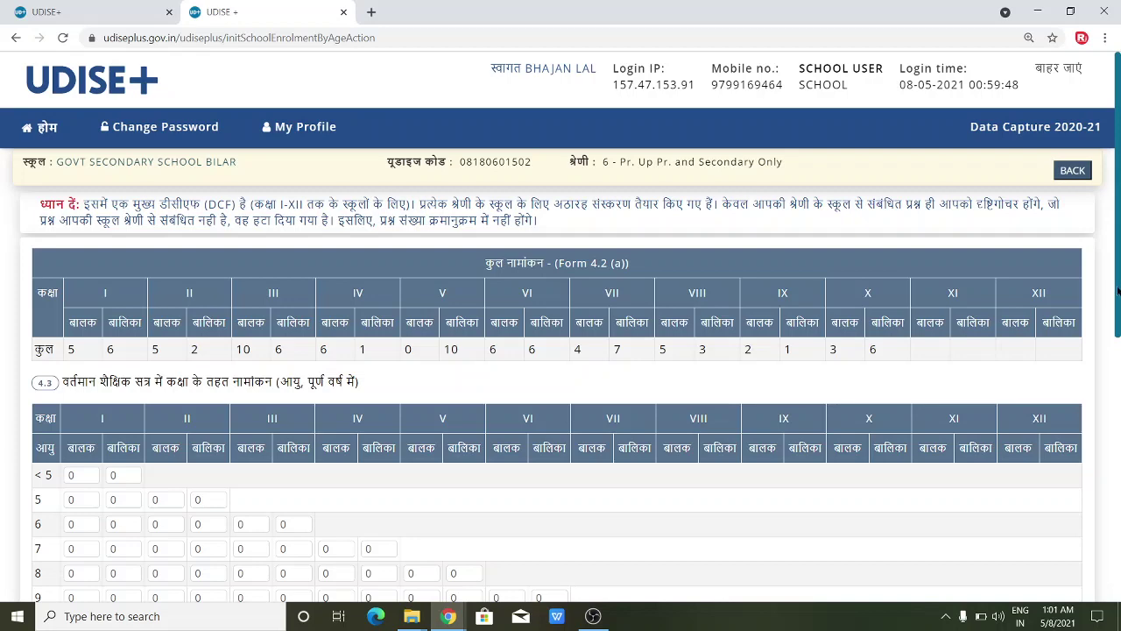
scroll(1112, 312, down, 2)
scroll(1105, 360, up, 2)
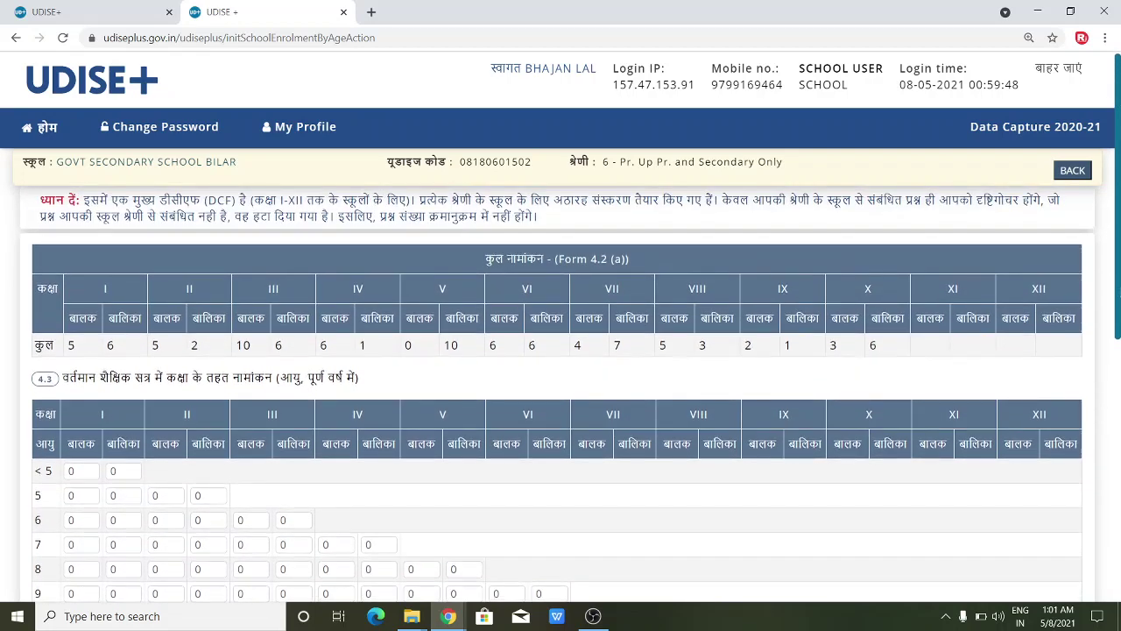
mouse_move(1117, 300)
mouse_down()
mouse_move(1119, 252)
mouse_move(1118, 333)
mouse_move(1117, 298)
mouse_up()
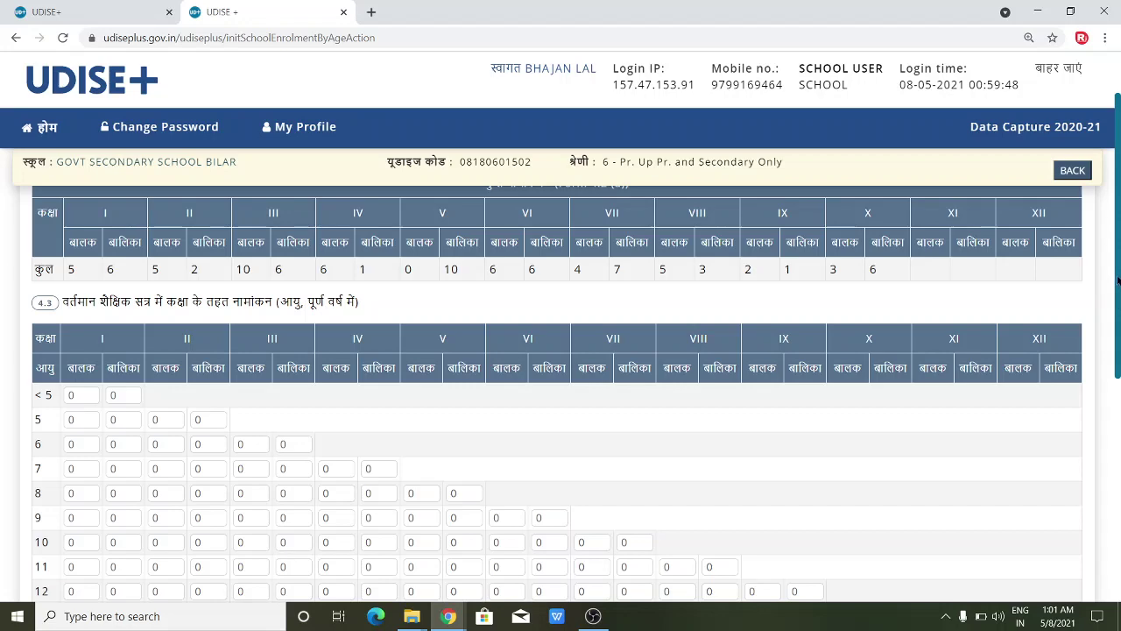
scroll(1117, 292, up, 1)
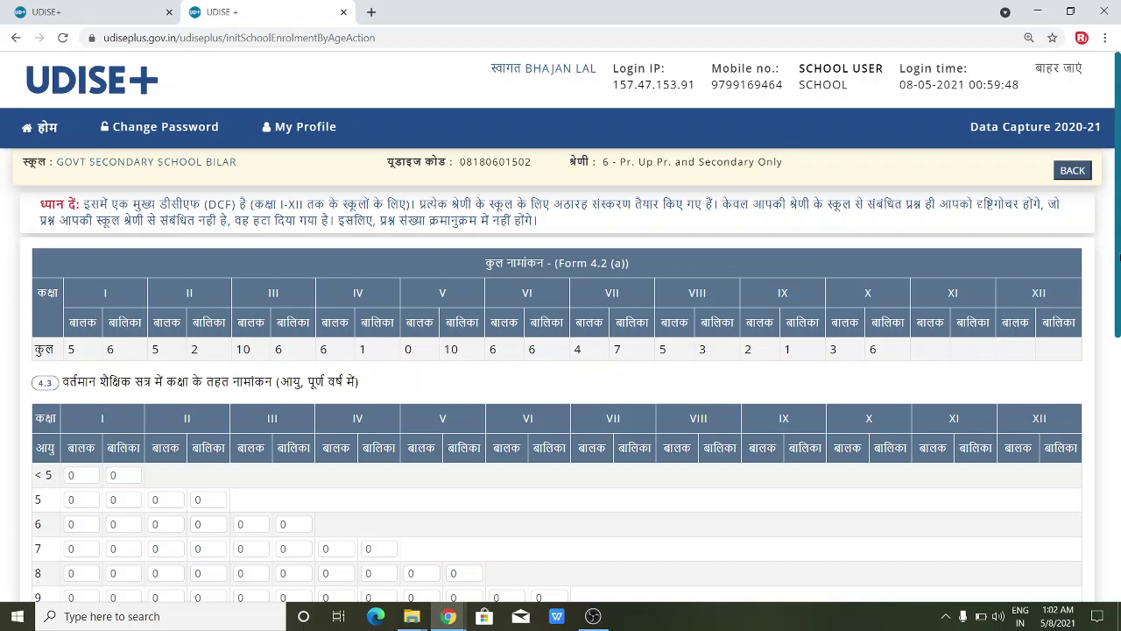
scroll(1117, 284, down, 2)
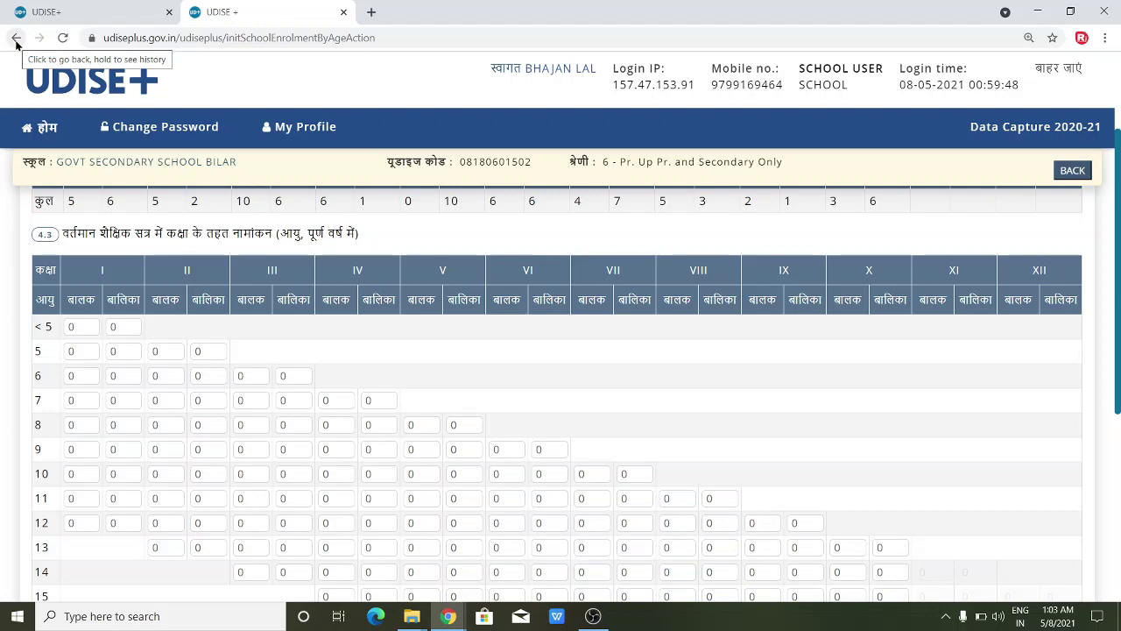
Step: Return to the DCF form list, dismissing the important notes, and review the status of the forms from Part 4 through Parts 10 & 11
click(1069, 171)
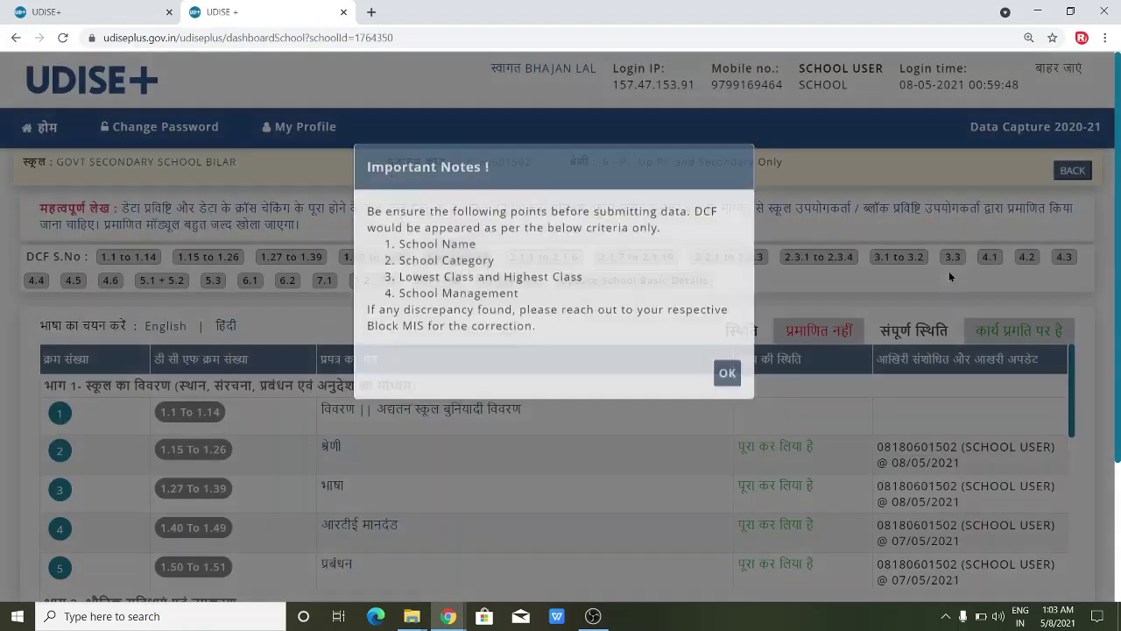
click(723, 428)
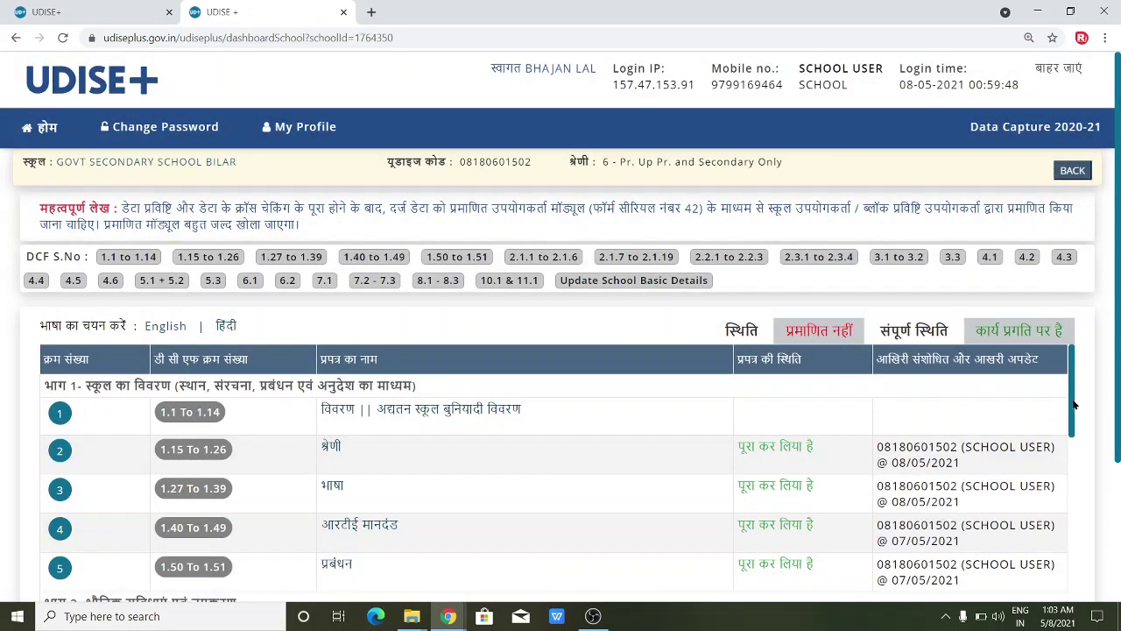
scroll(1070, 440, down, 1)
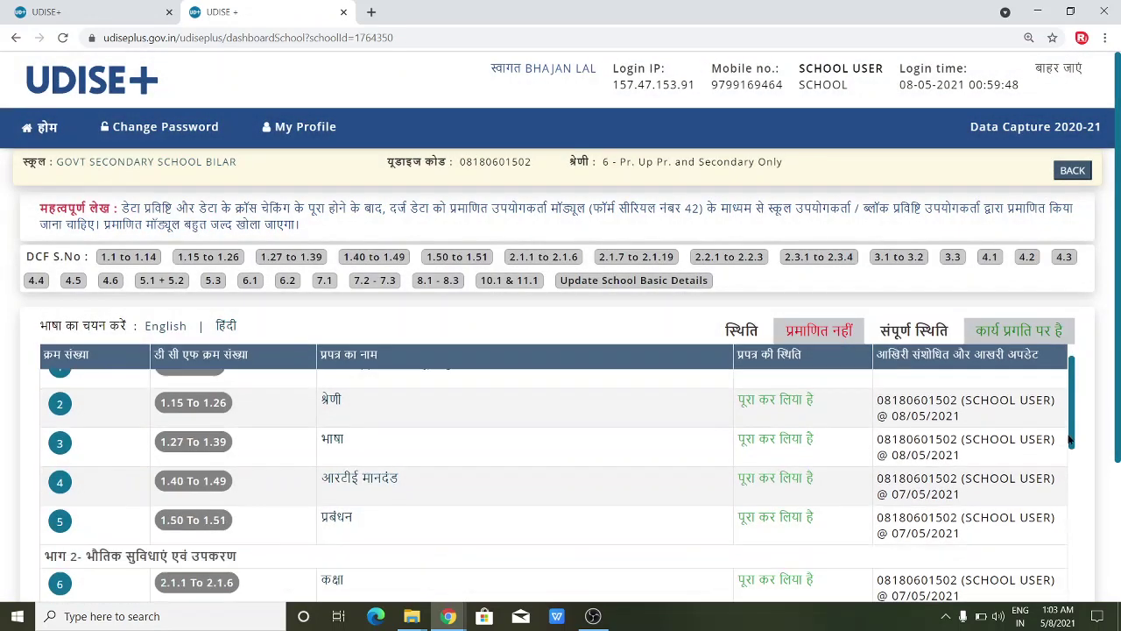
drag(1069, 439, 1069, 558)
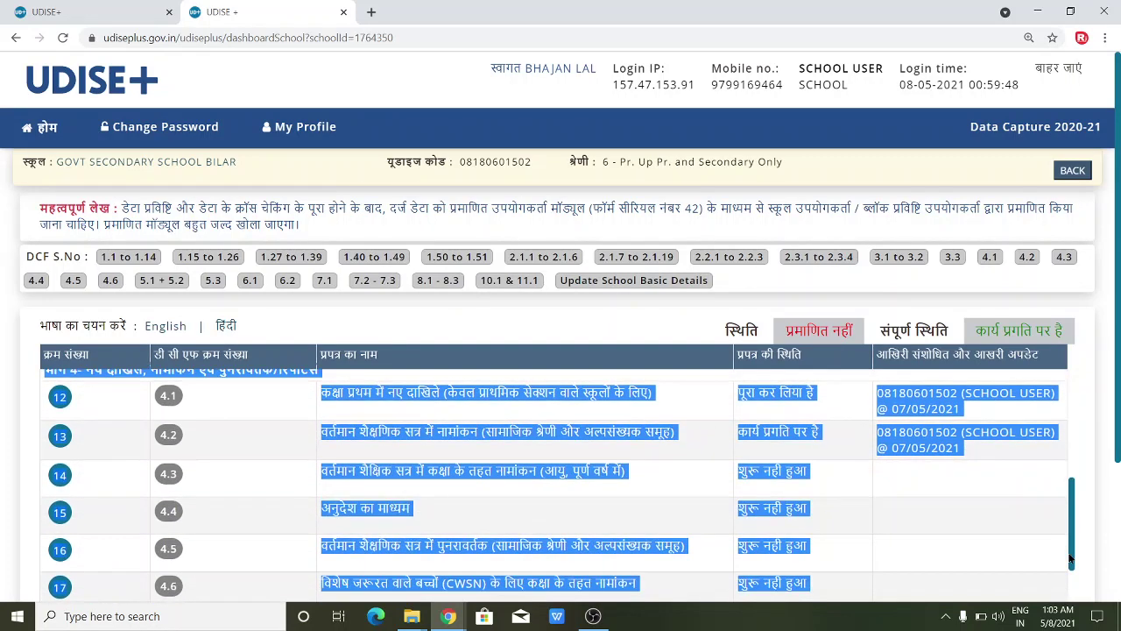
click(1085, 520)
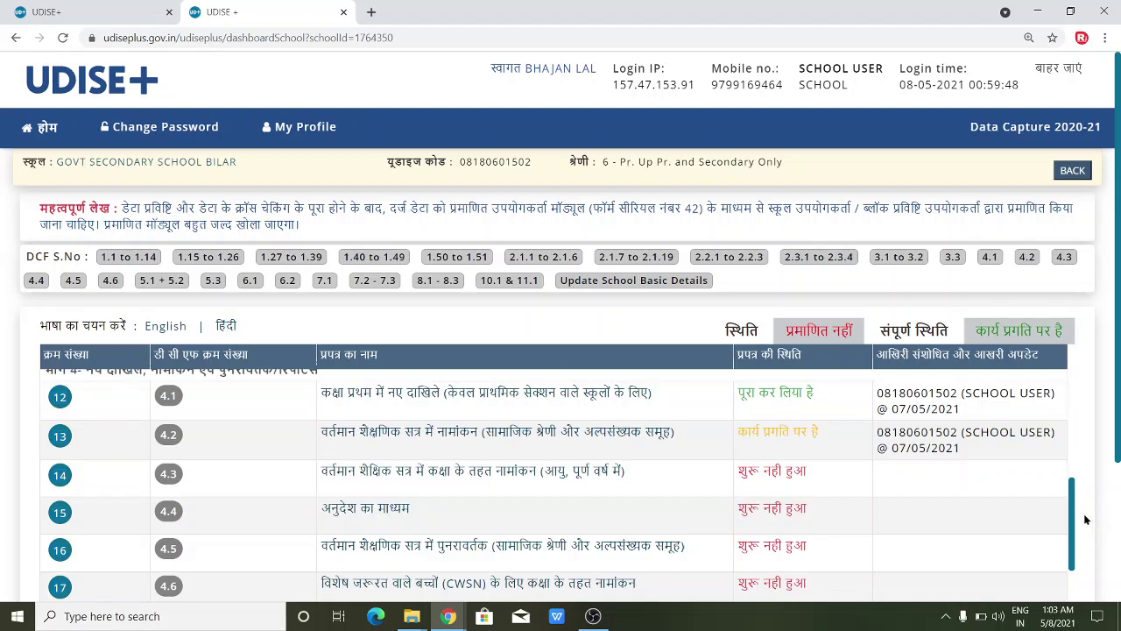
drag(1070, 513, 1069, 582)
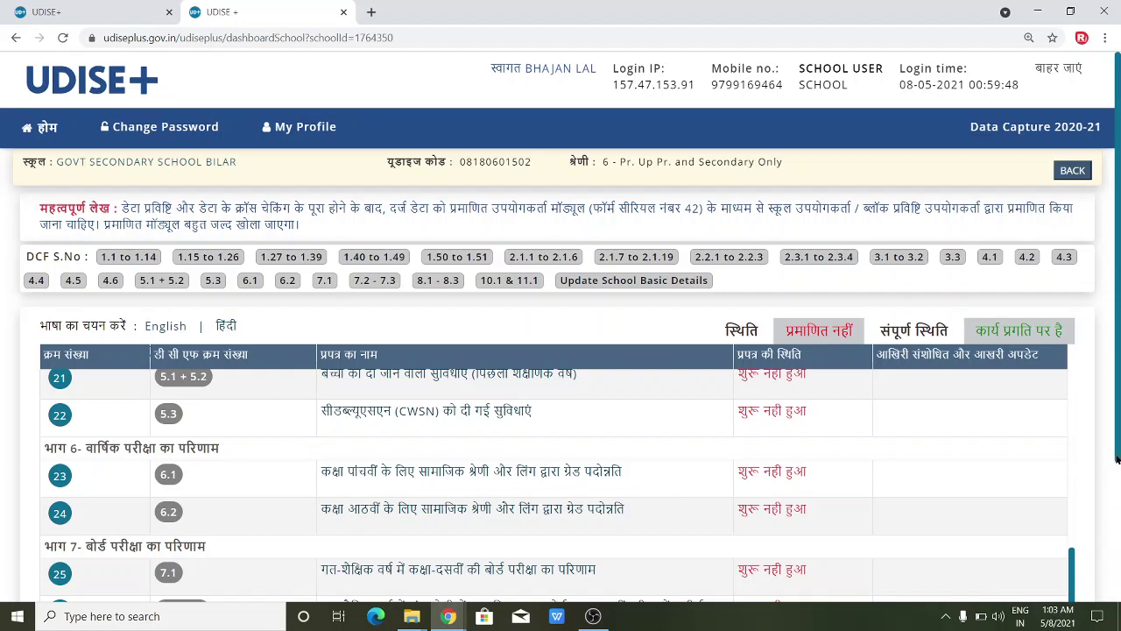
drag(1117, 459, 1117, 595)
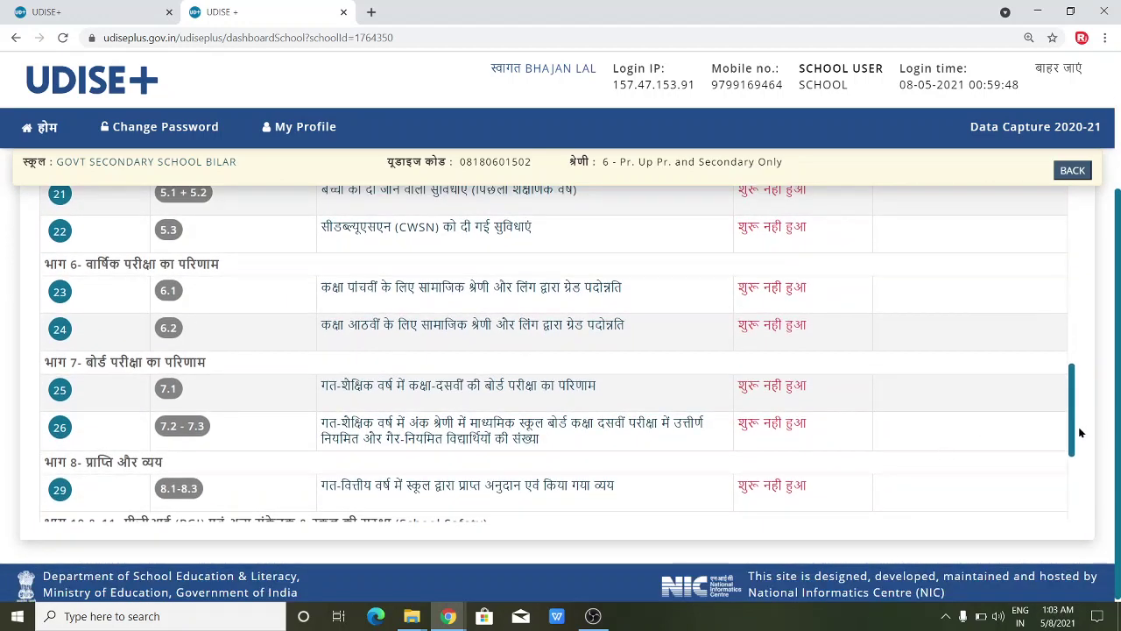
scroll(1074, 432, down, 3)
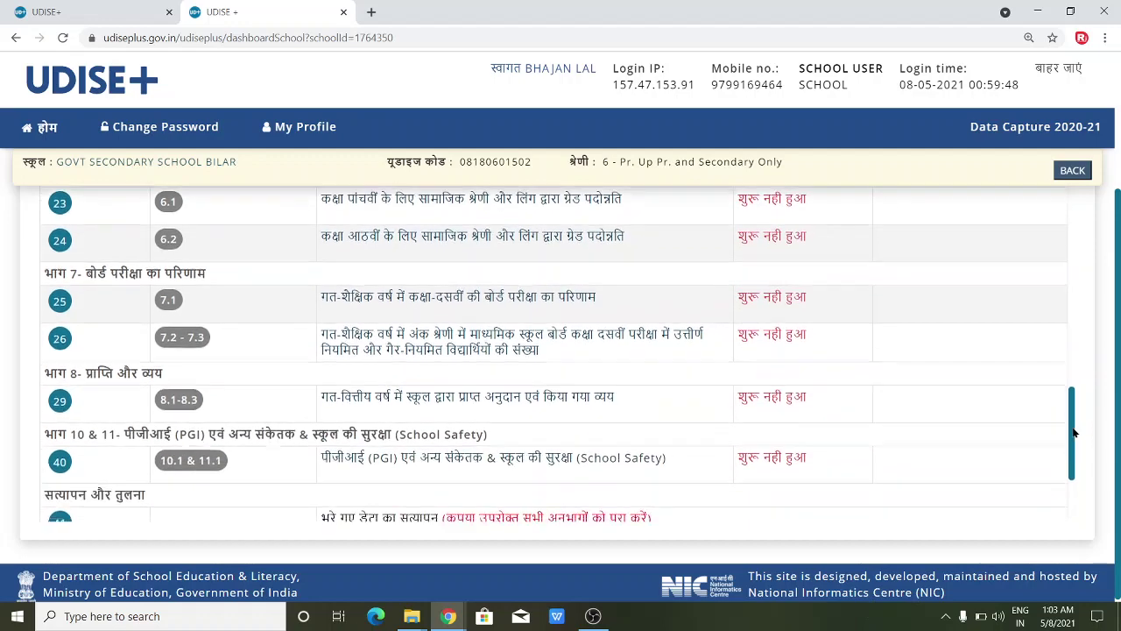